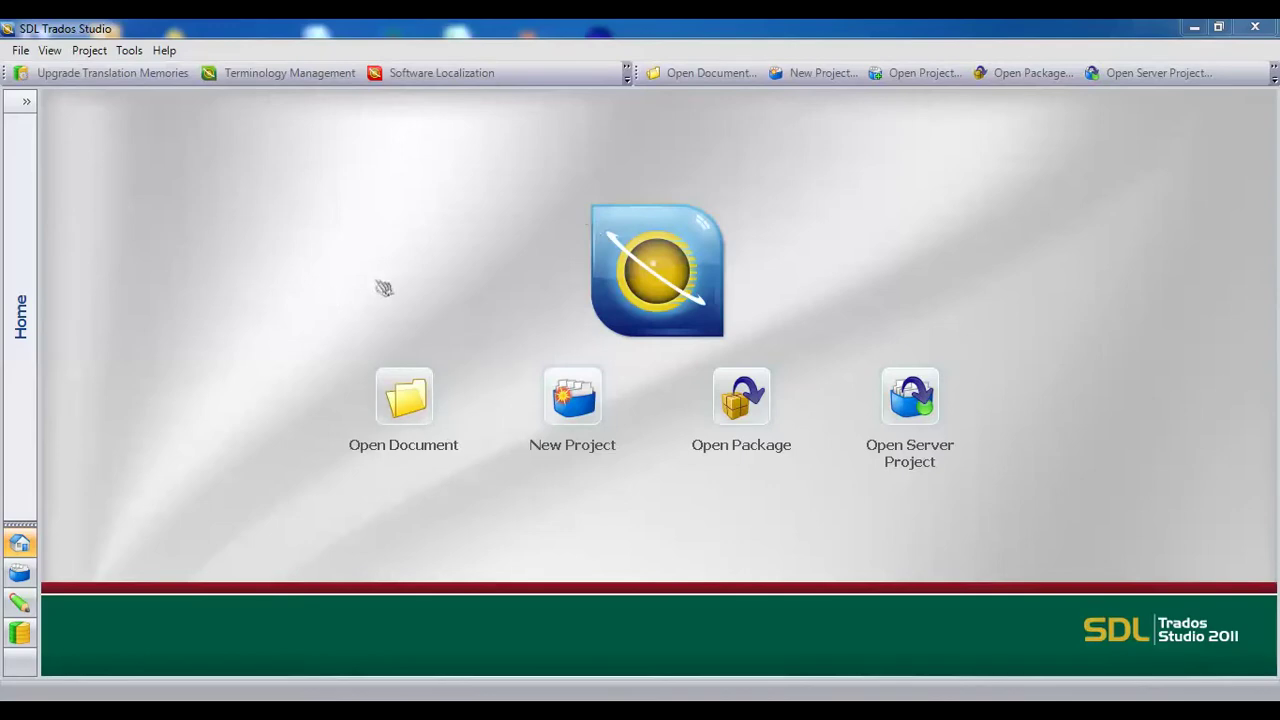
# - Open the Word file JD- Manager Business Development v0.1Translation as the document to translate
pyautogui.click(406, 446)
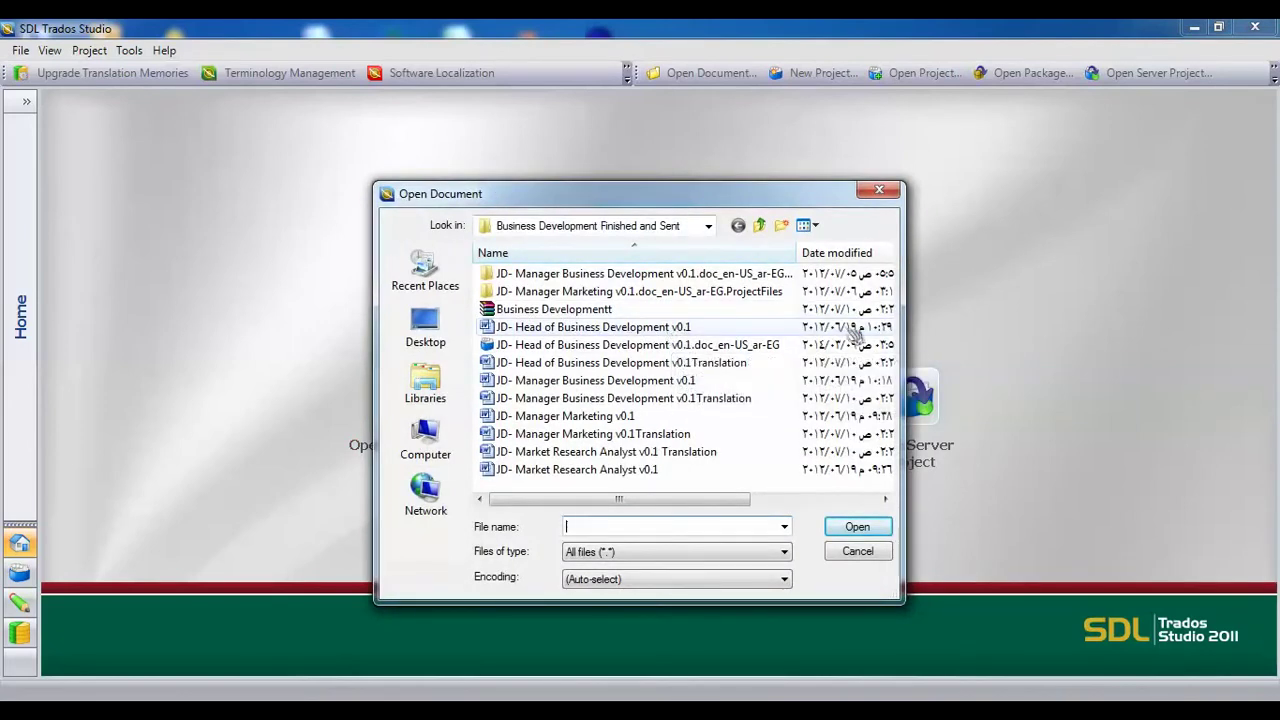
pyautogui.click(582, 400)
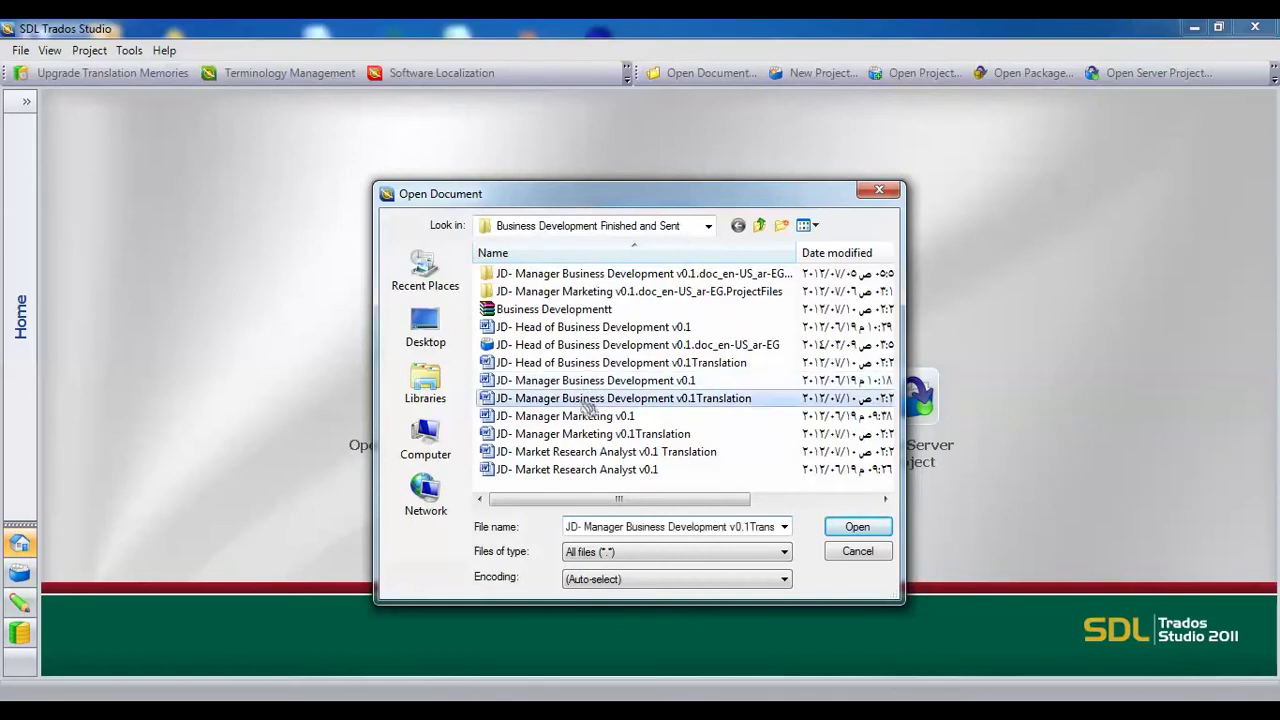
pyautogui.click(852, 528)
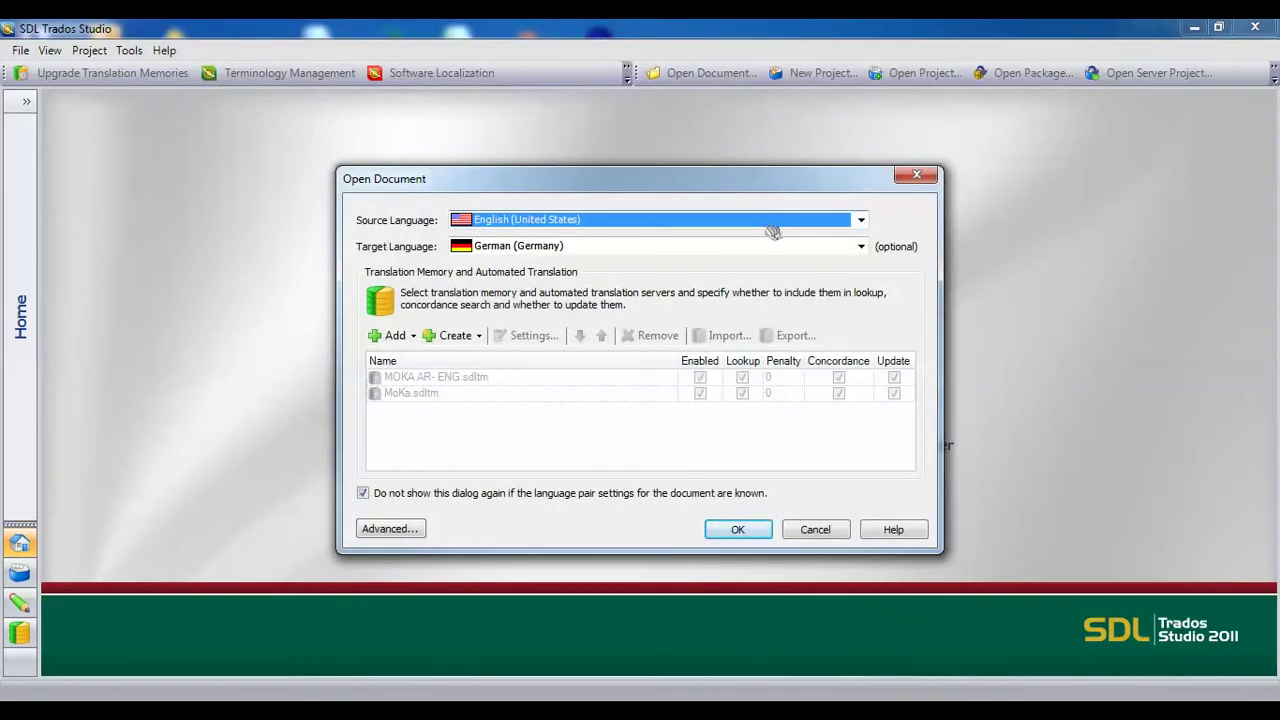
# - Keep English (United States) as the source language and set the target language to Arabic (Egypt)
pyautogui.click(772, 230)
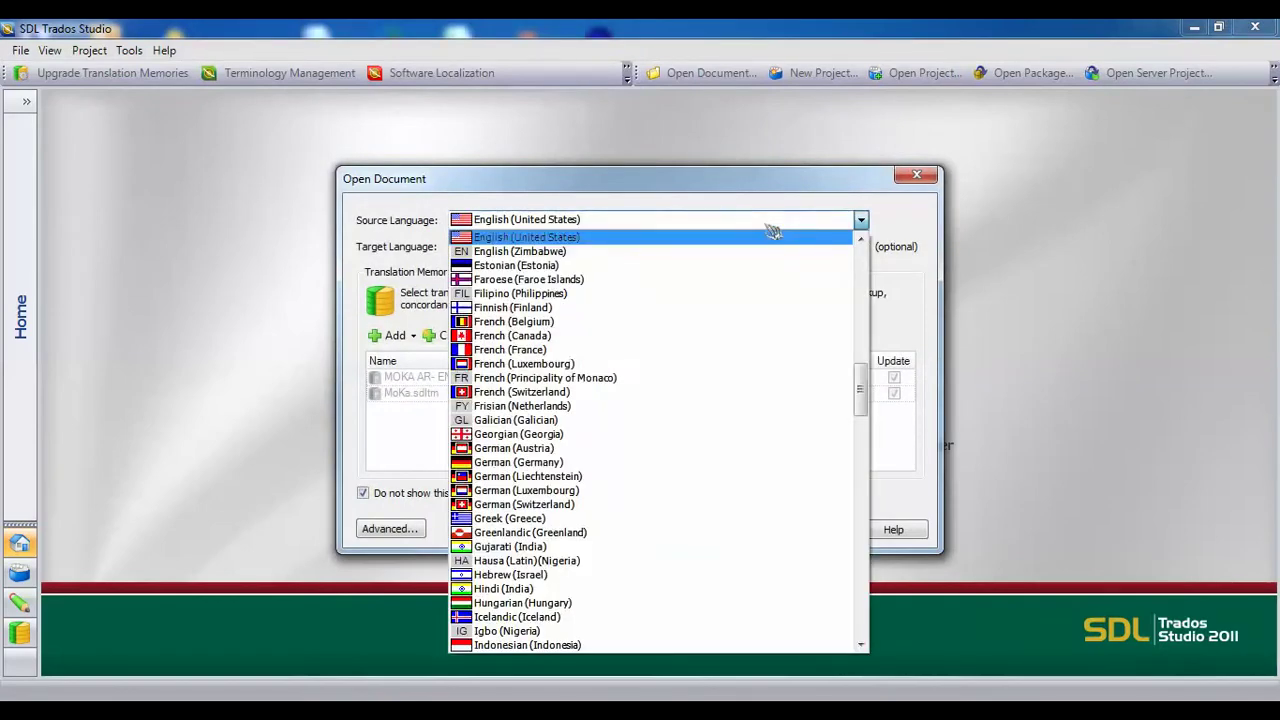
pyautogui.click(772, 230)
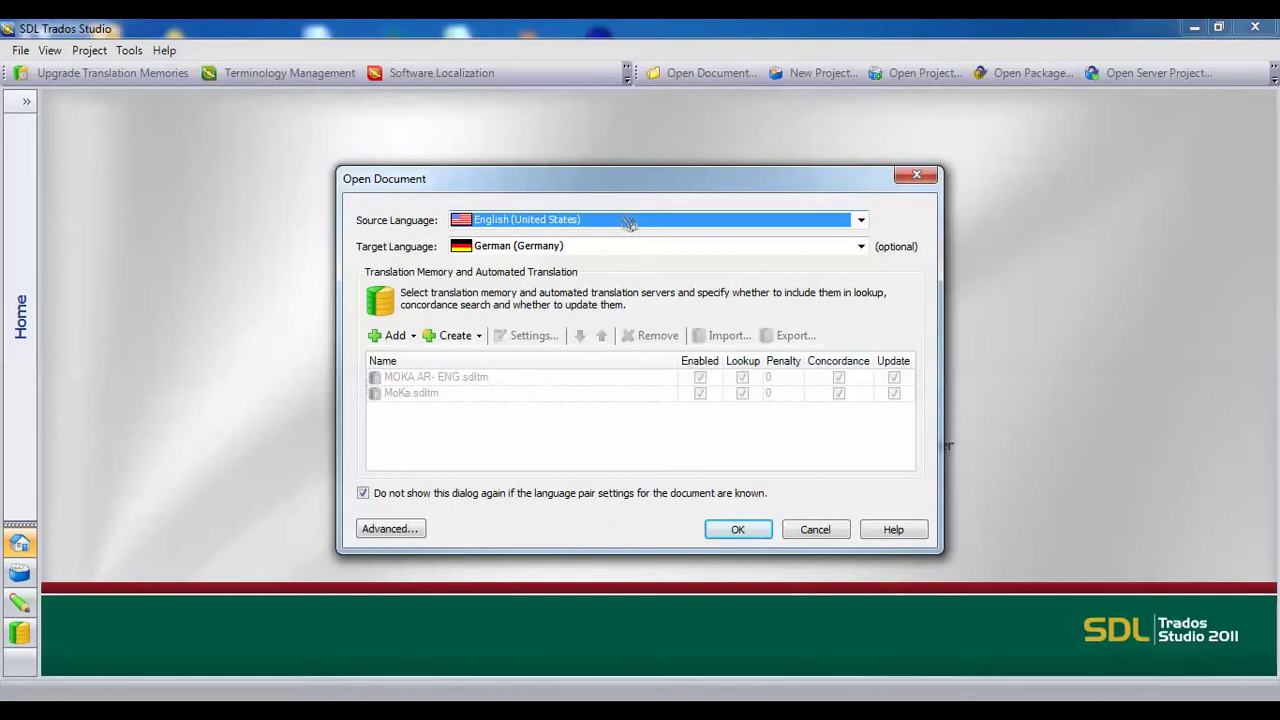
pyautogui.click(626, 248)
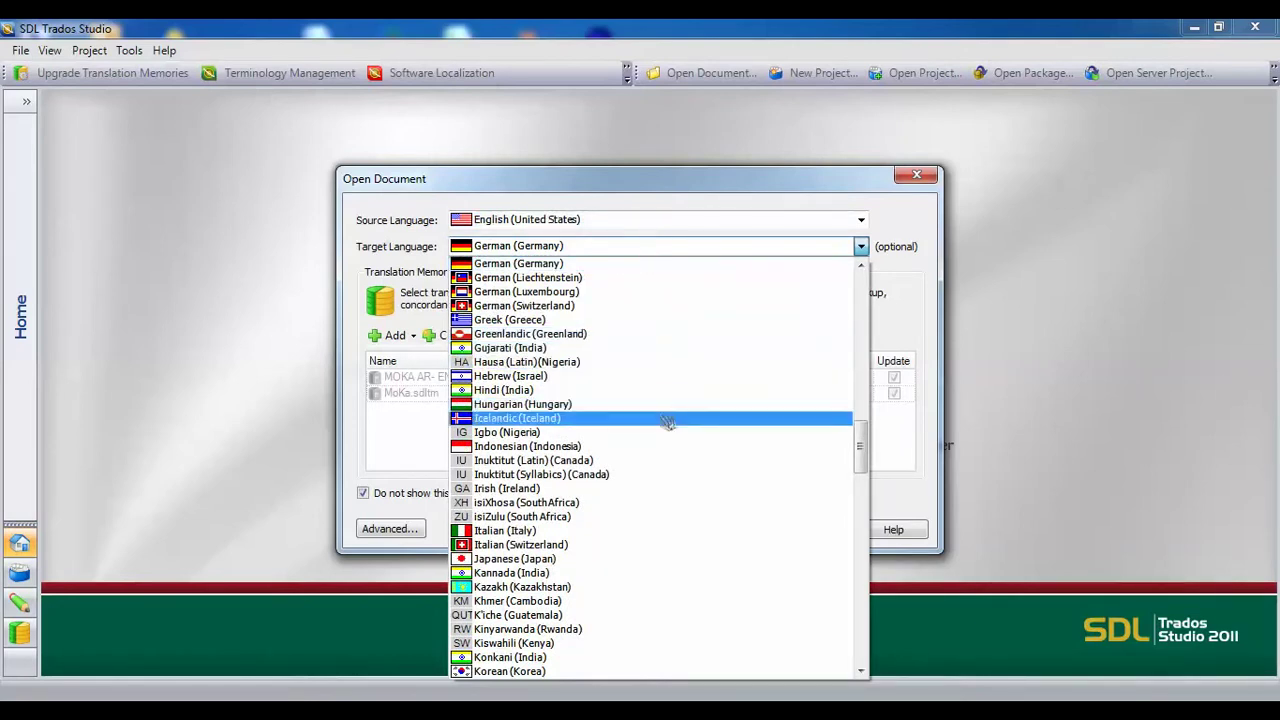
pyautogui.press('Home')
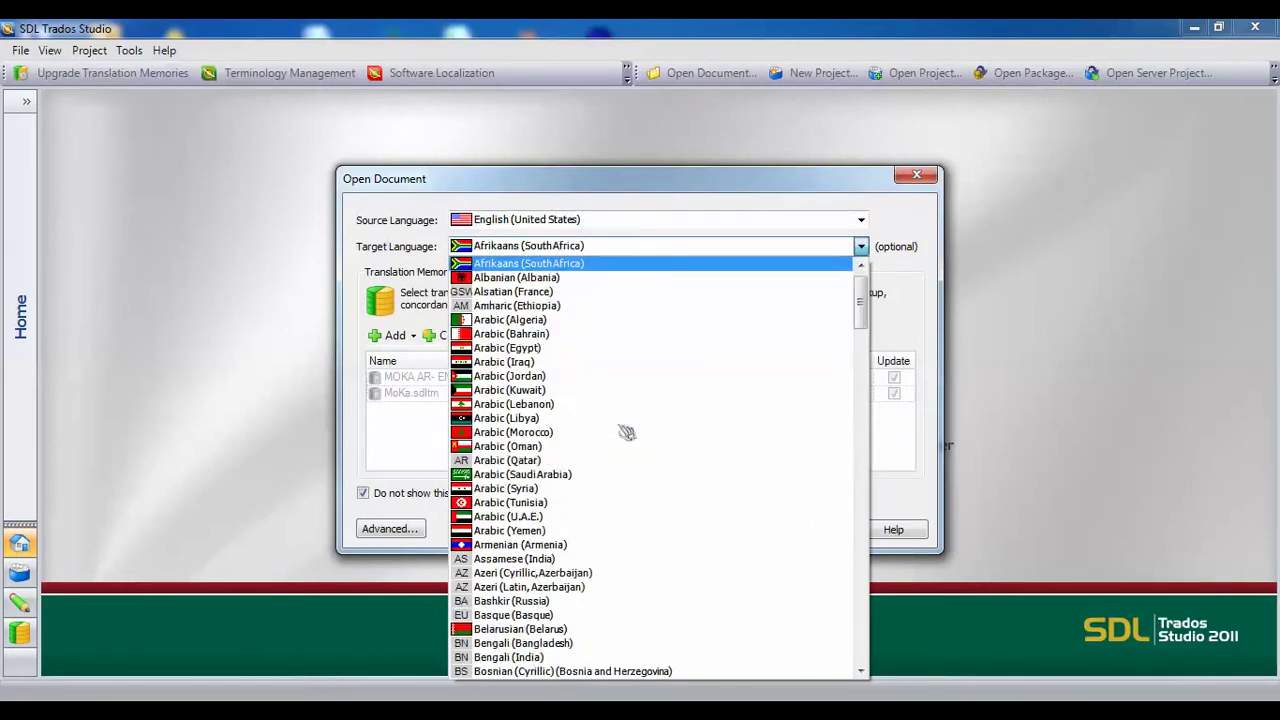
pyautogui.click(571, 348)
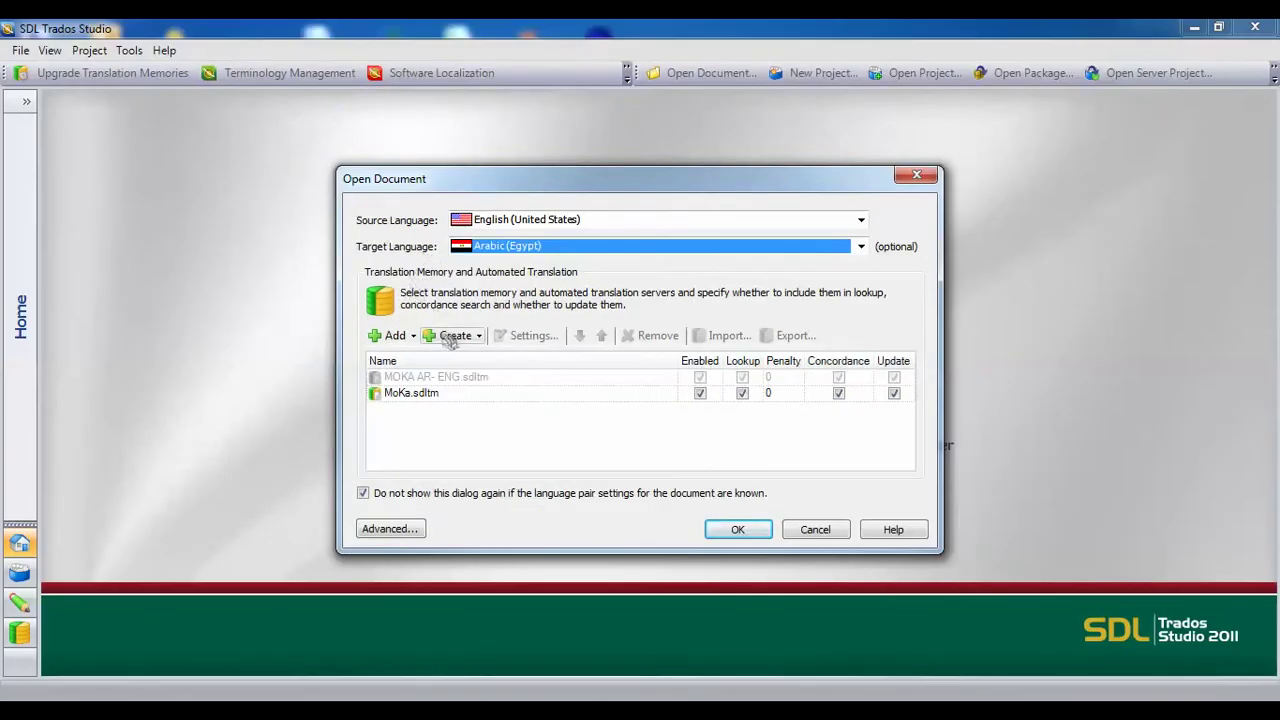
# - Start a new file-based translation memory named Ar-En 2, stored on the Desktop
pyautogui.click(481, 382)
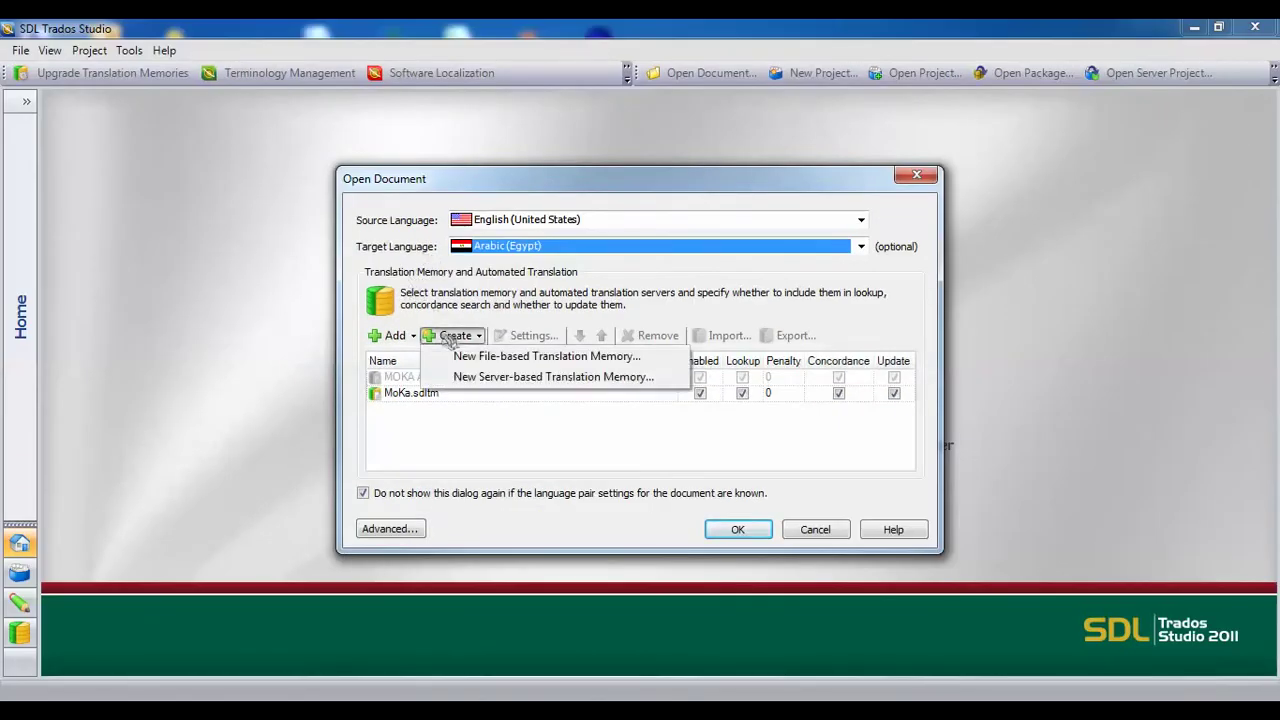
pyautogui.click(501, 357)
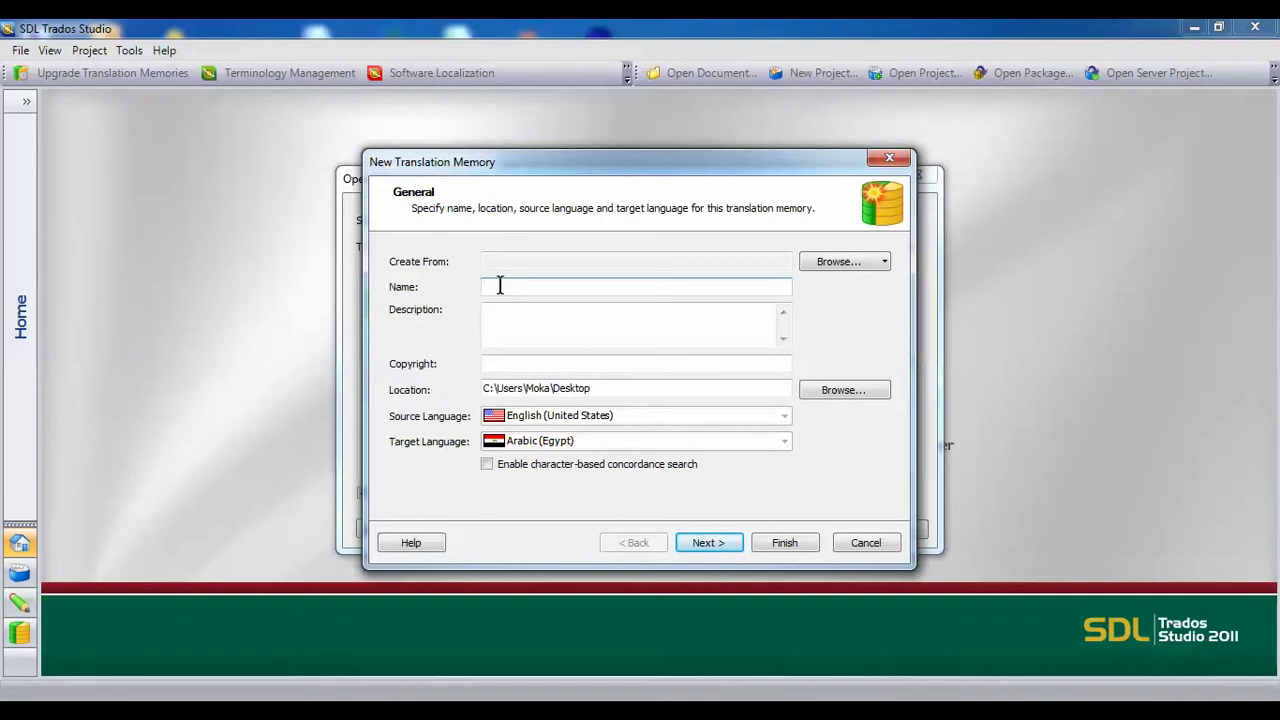
pyautogui.write('A')
pyautogui.write('r-En')
pyautogui.write('2')
pyautogui.click(830, 398)
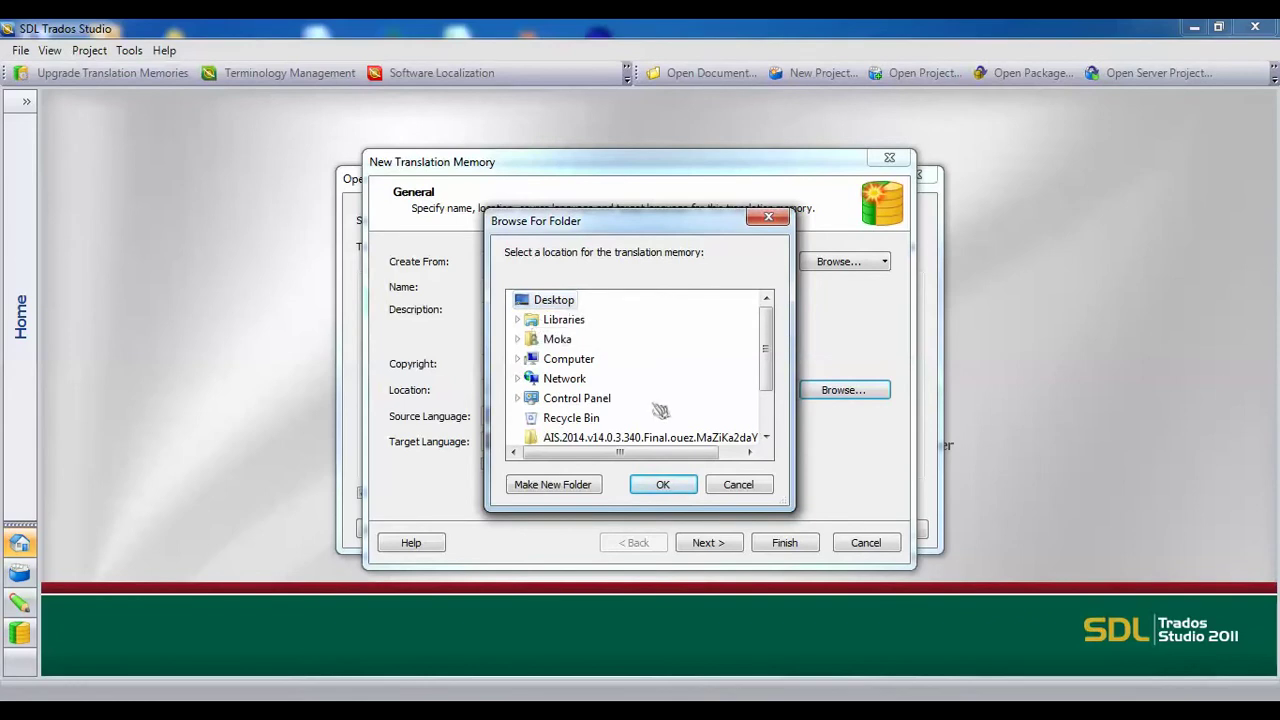
pyautogui.click(663, 485)
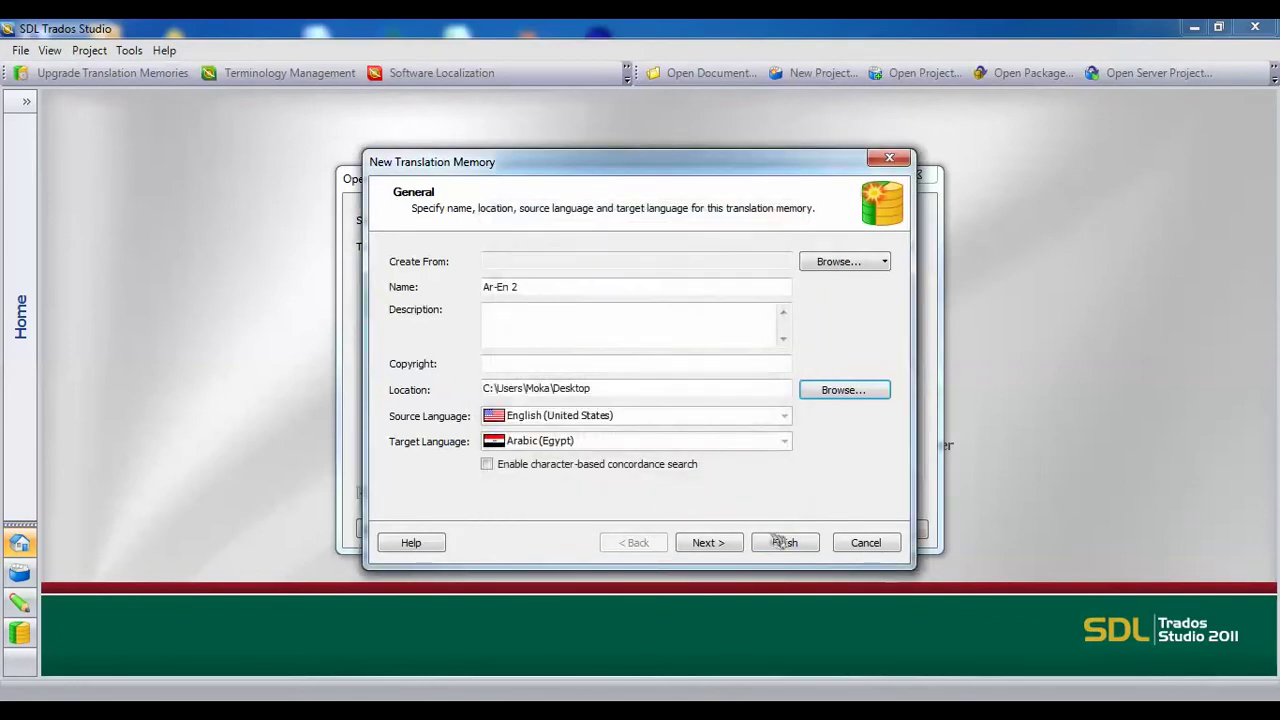
# - Create the Ar-En 2 translation memory with the default fields, recognition settings and language resources, and close the wizard
pyautogui.click(708, 543)
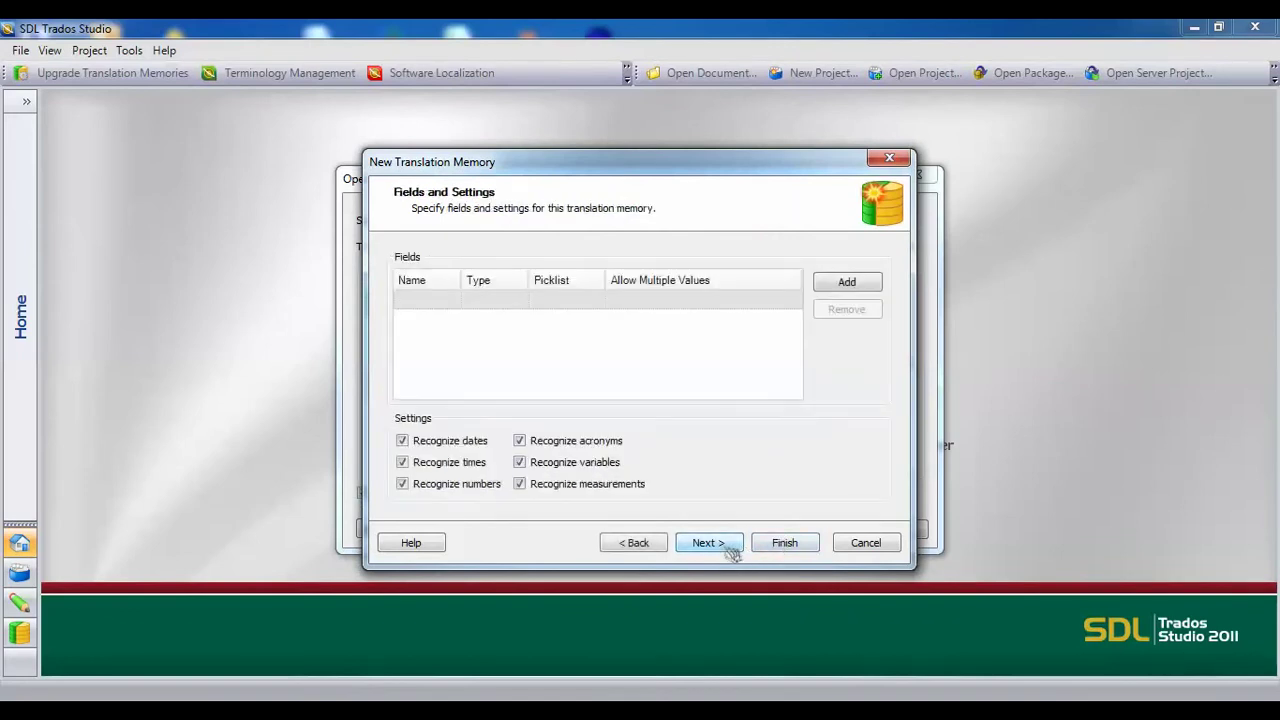
pyautogui.click(729, 548)
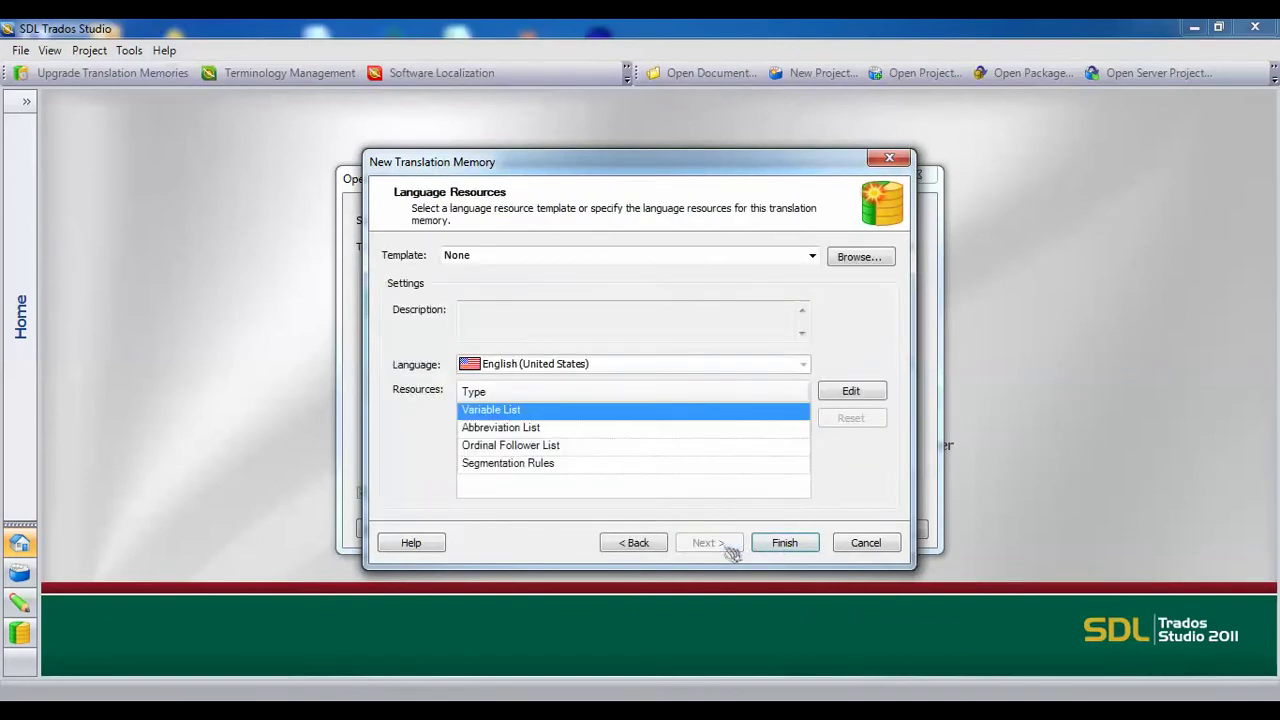
pyautogui.click(785, 543)
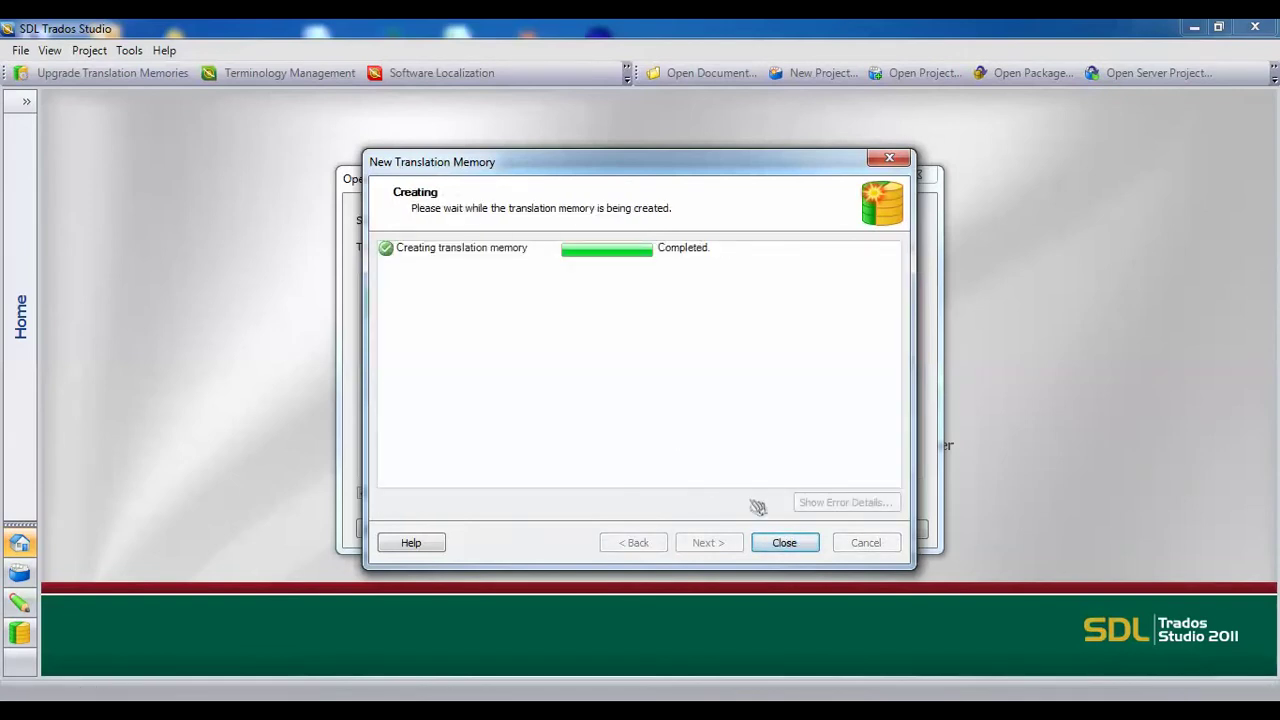
pyautogui.click(777, 543)
pyautogui.click(786, 543)
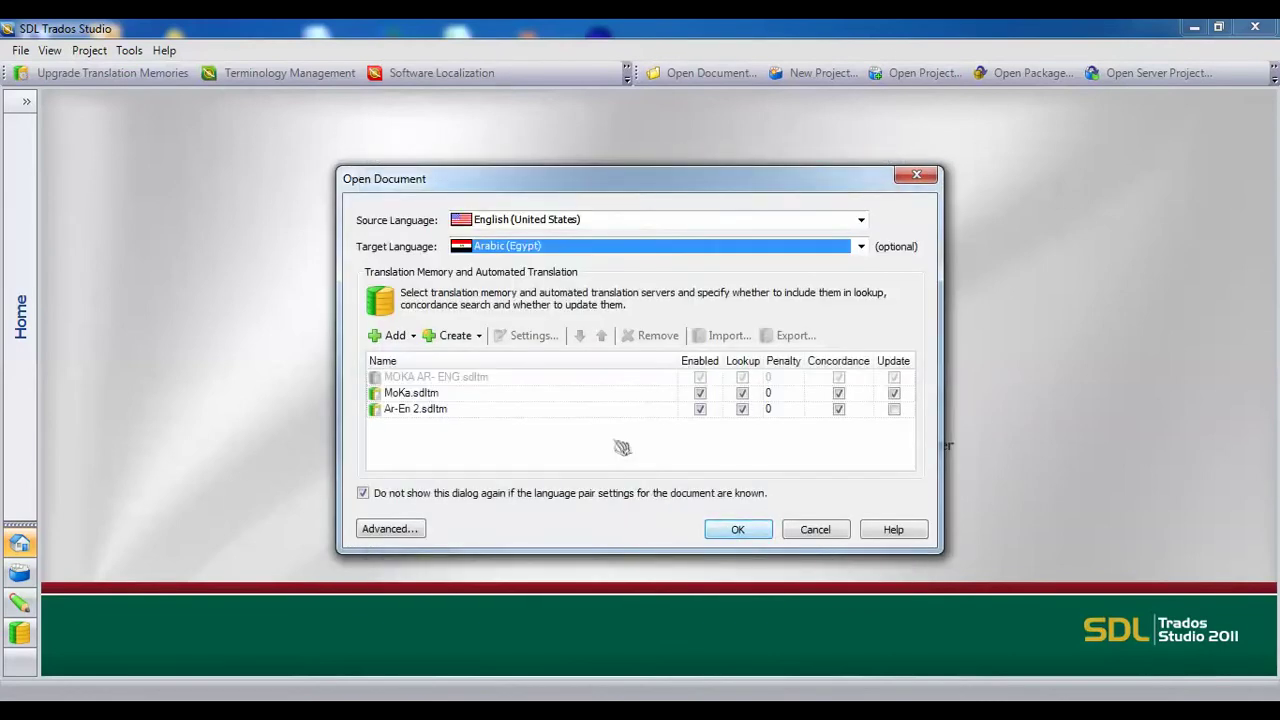
pyautogui.click(396, 336)
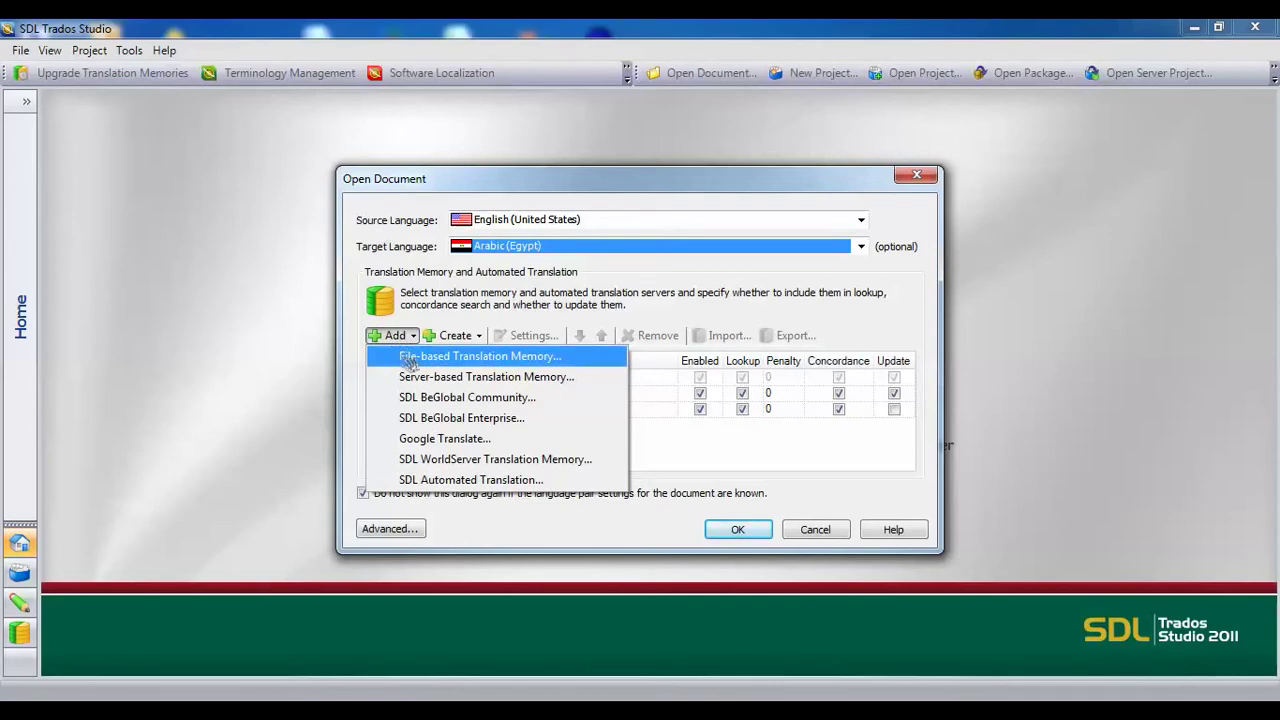
pyautogui.click(410, 358)
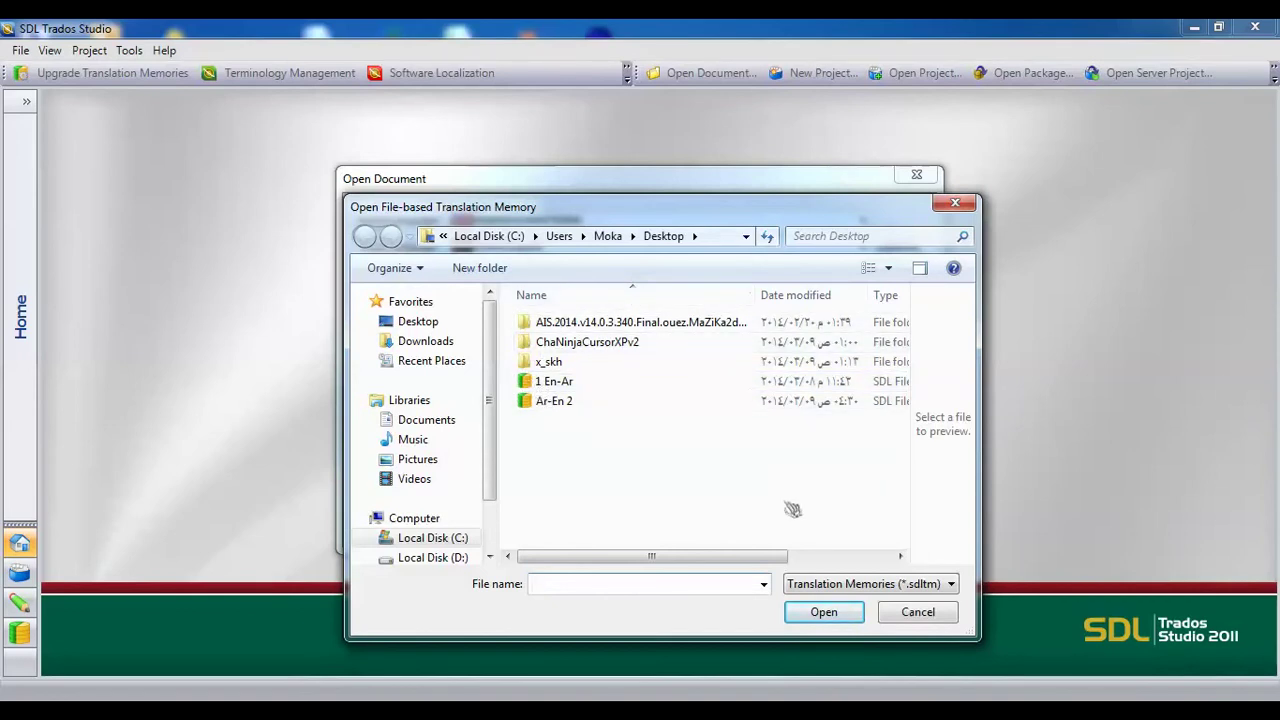
pyautogui.click(906, 613)
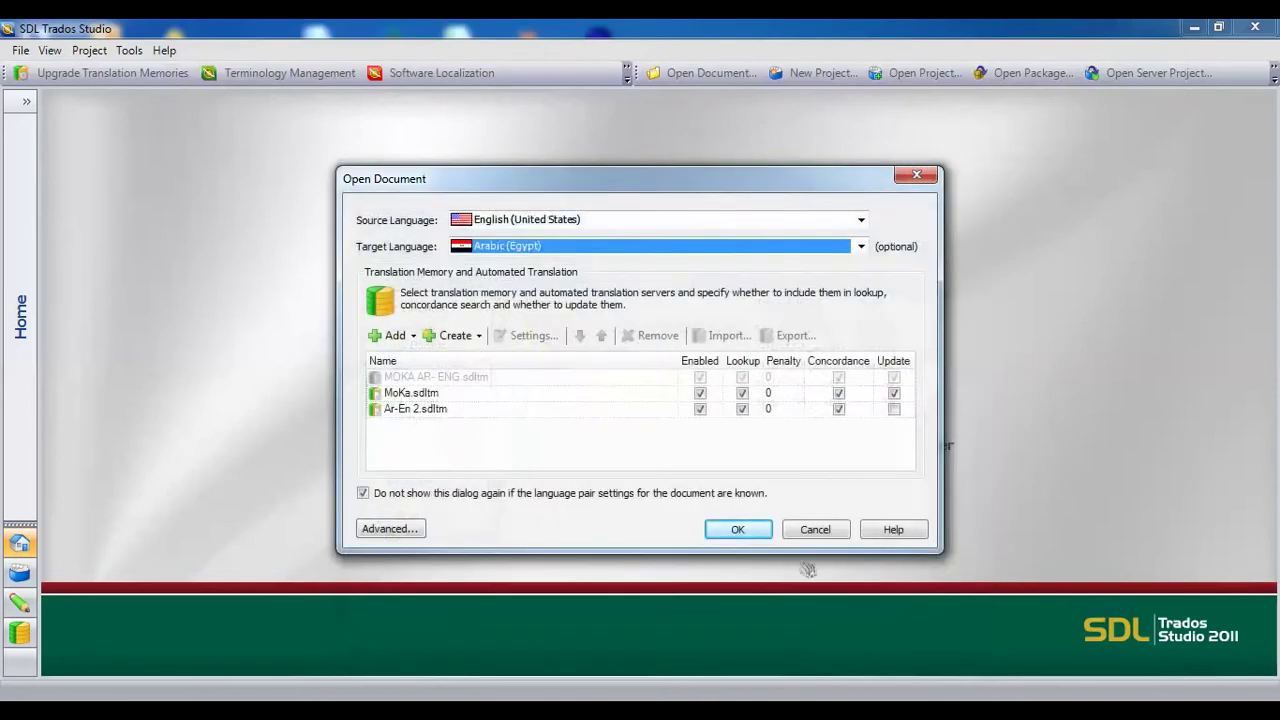
# - Open the document for editing and fill segments 12, 15 and 16 with their translation memory matches
pyautogui.click(740, 530)
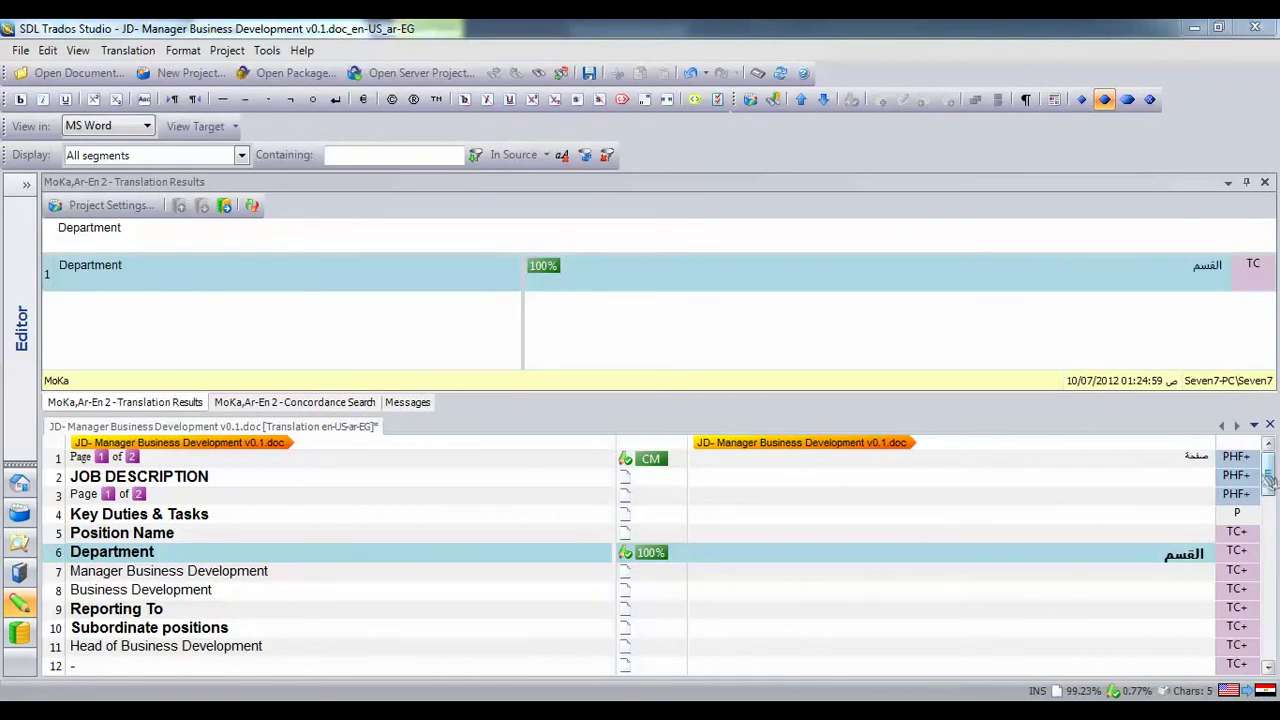
pyautogui.moveTo(1268, 481); pyautogui.dragTo(1268, 490)
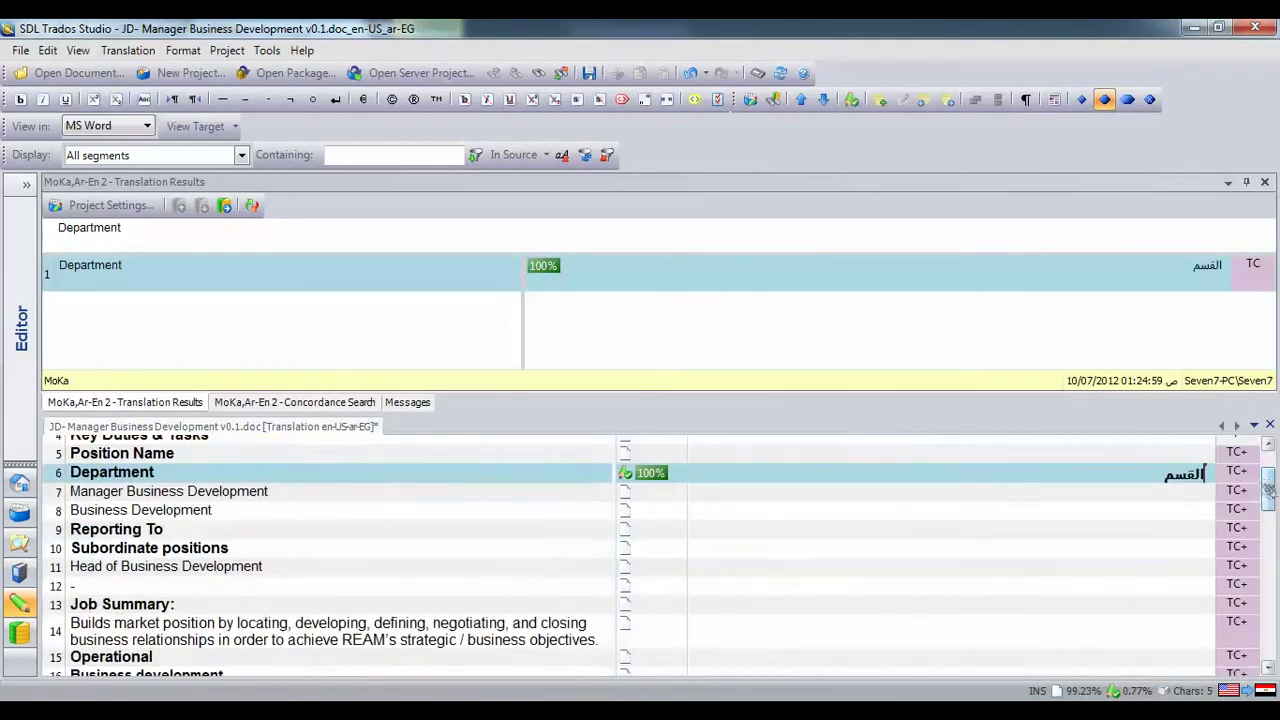
pyautogui.click(1047, 593)
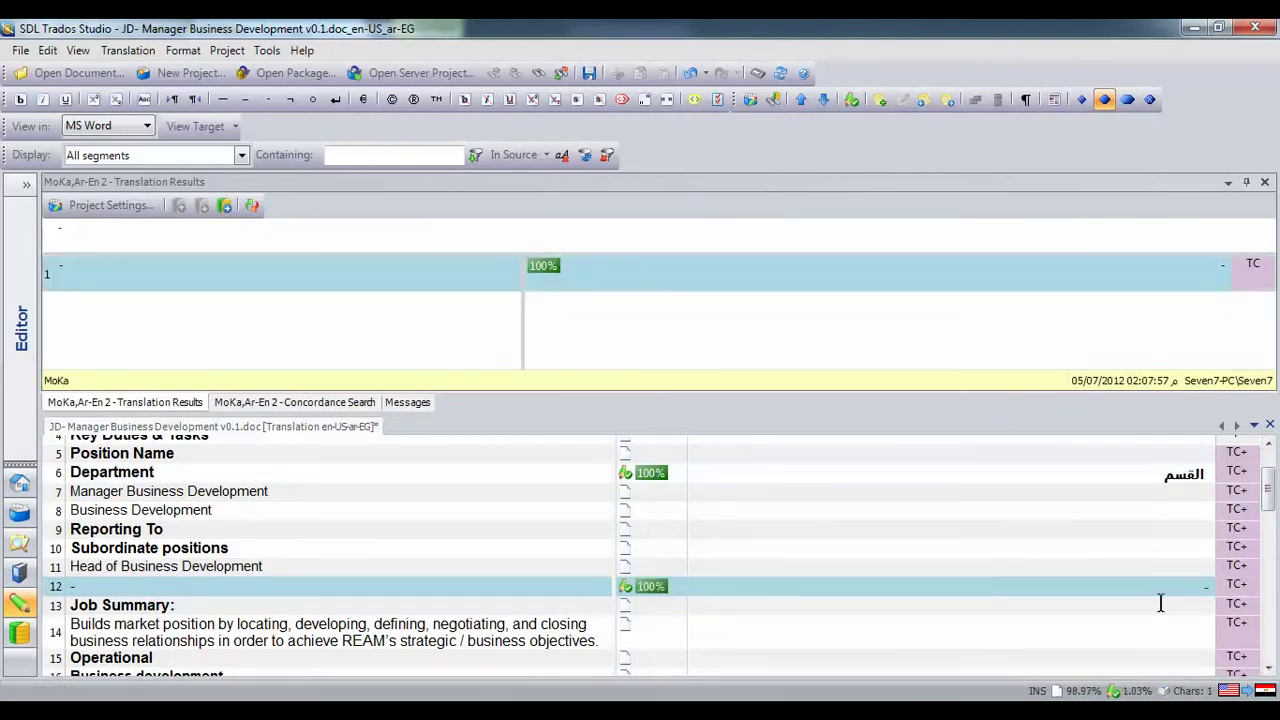
pyautogui.click(1146, 656)
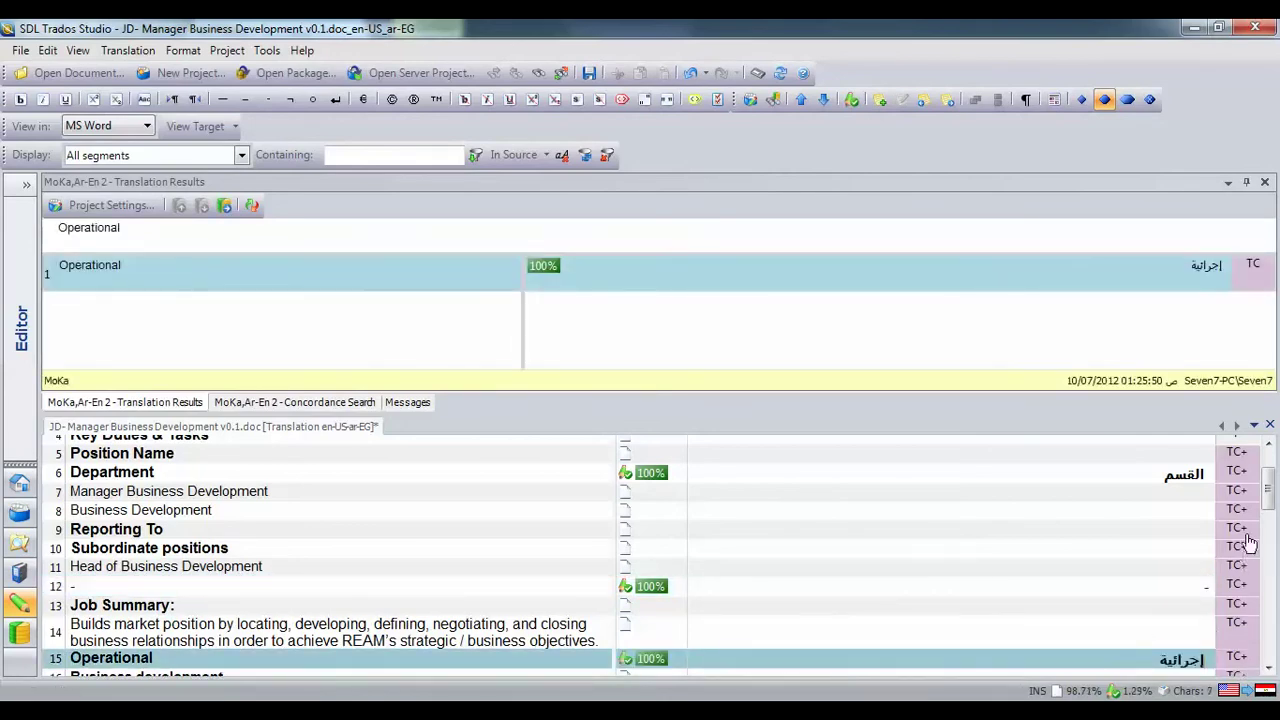
pyautogui.moveTo(1268, 497); pyautogui.dragTo(1270, 535)
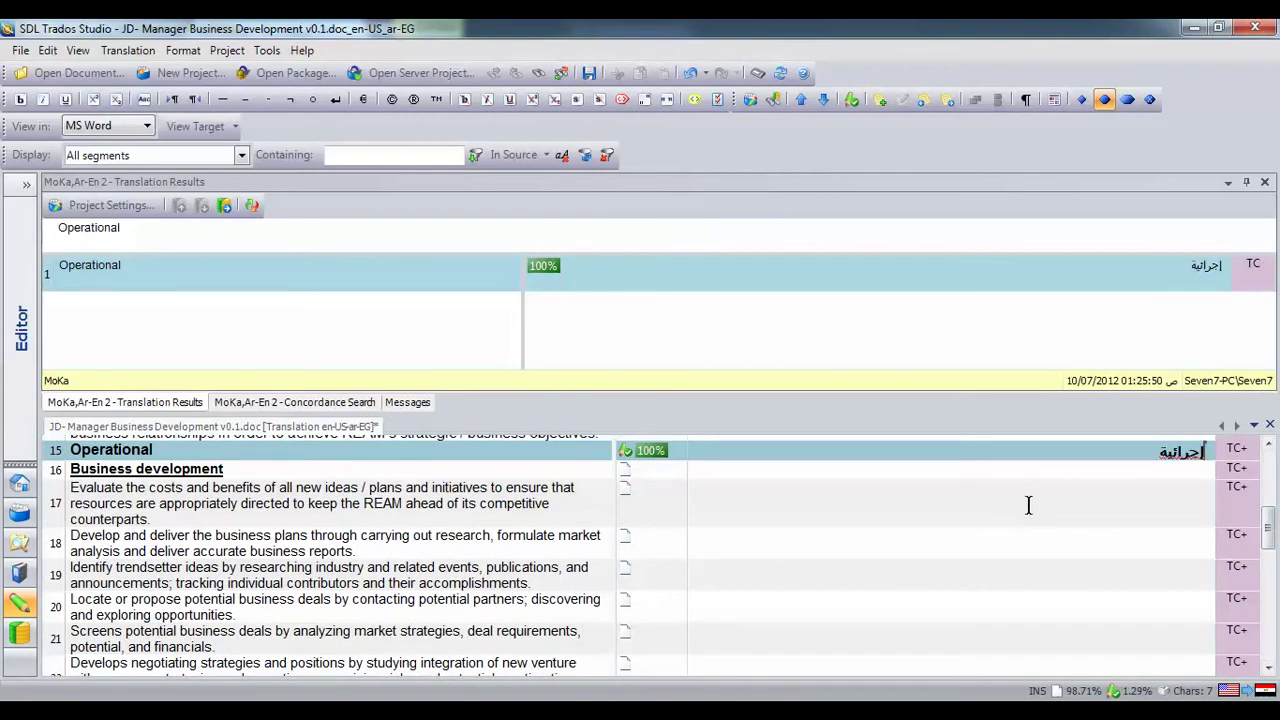
pyautogui.click(1027, 464)
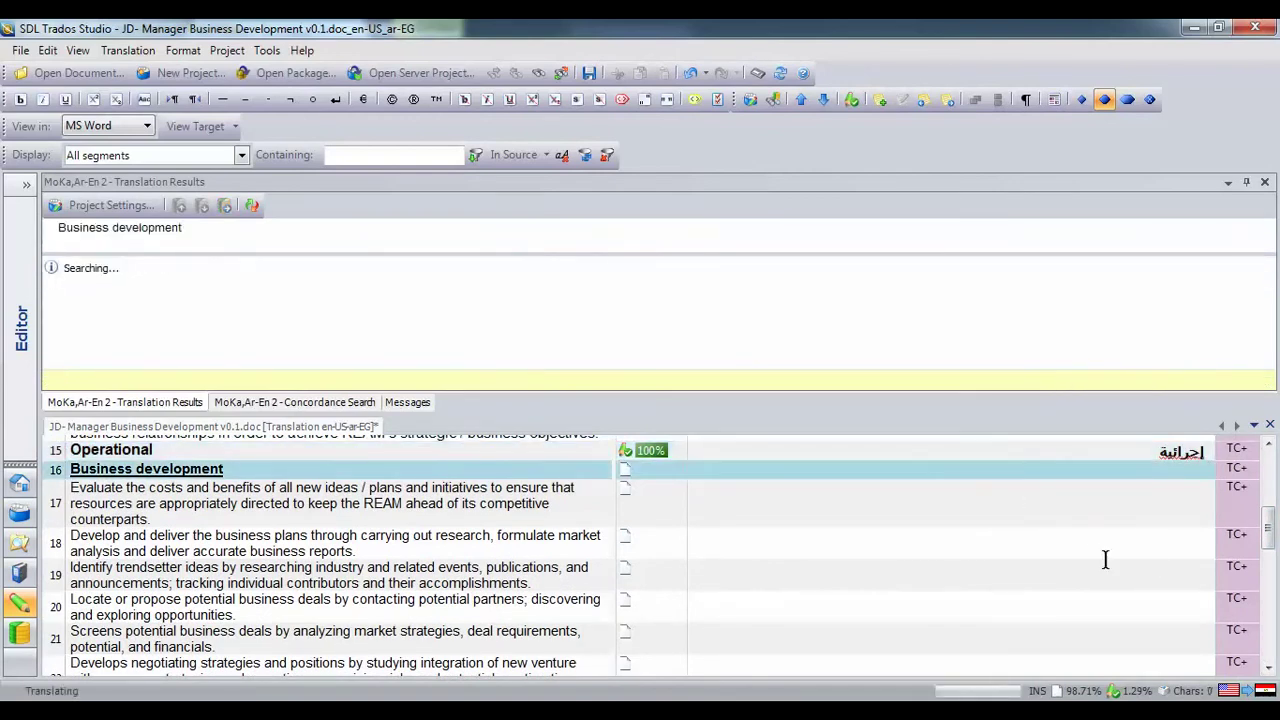
pyautogui.moveTo(1269, 530); pyautogui.dragTo(1269, 476)
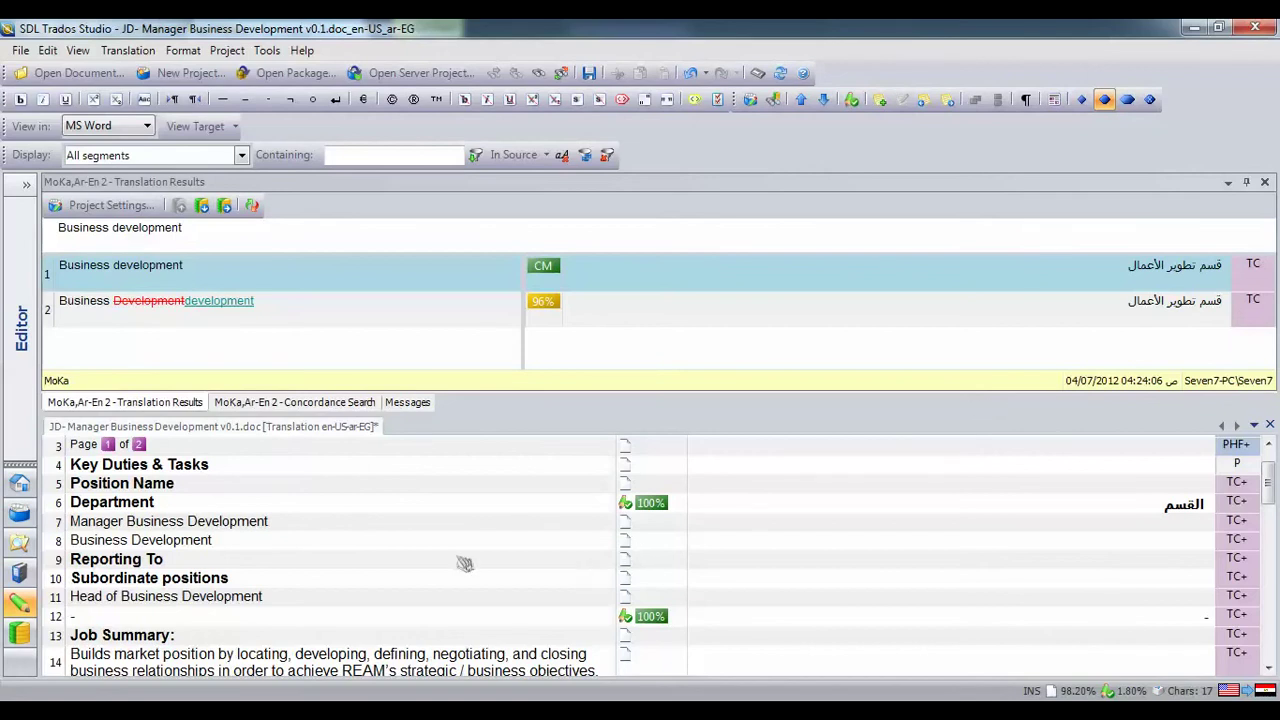
# - Switch to the Translation Memories view and browse the translation memory files on the Desktop without opening one
pyautogui.click(20, 636)
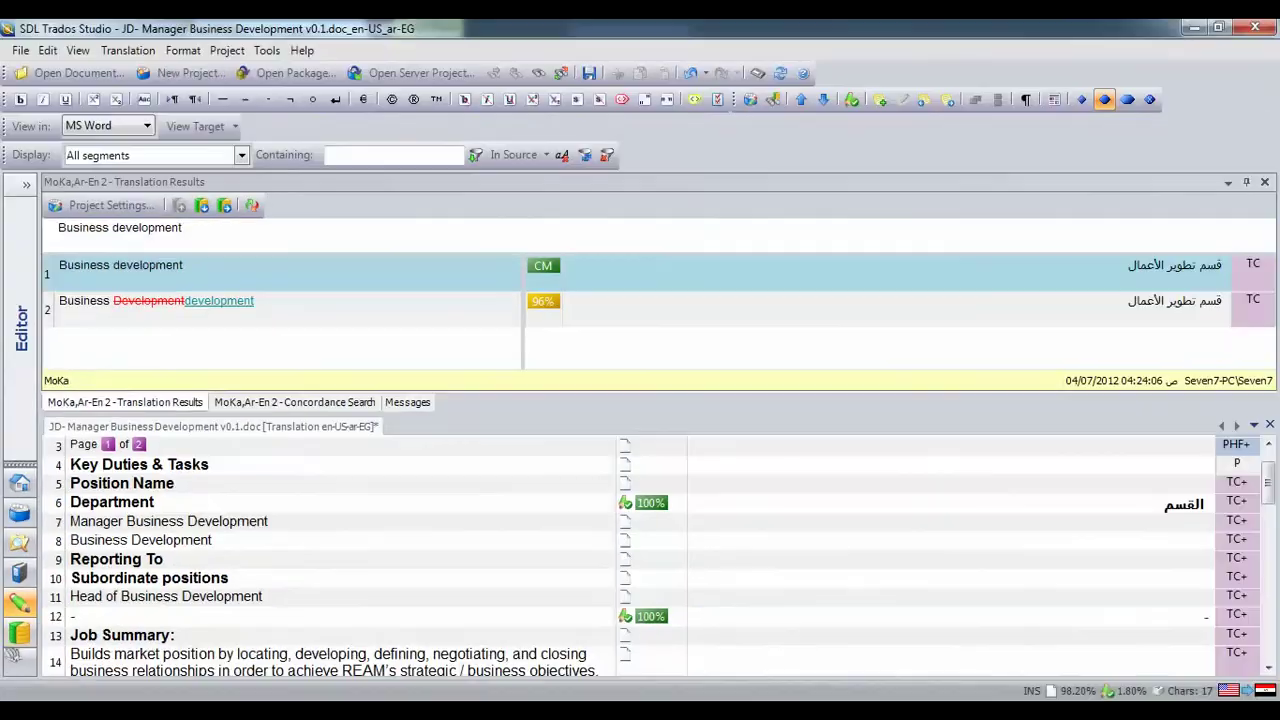
pyautogui.click(20, 636)
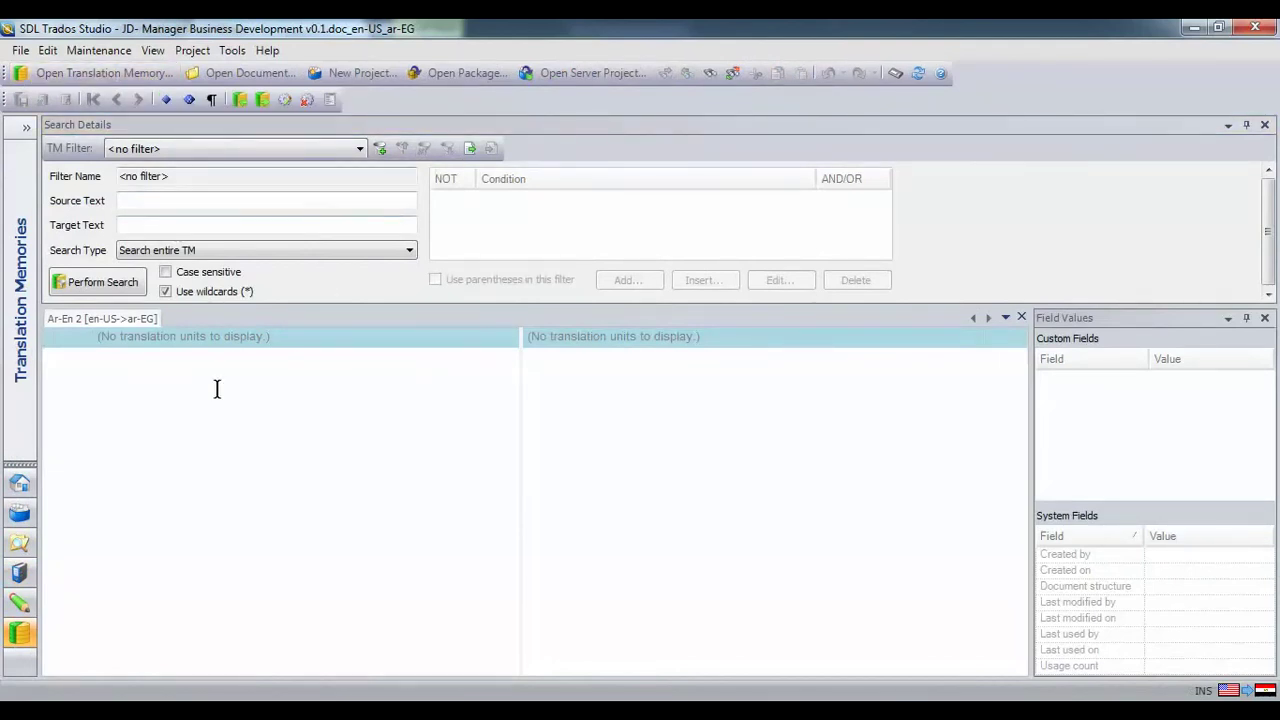
pyautogui.click(115, 78)
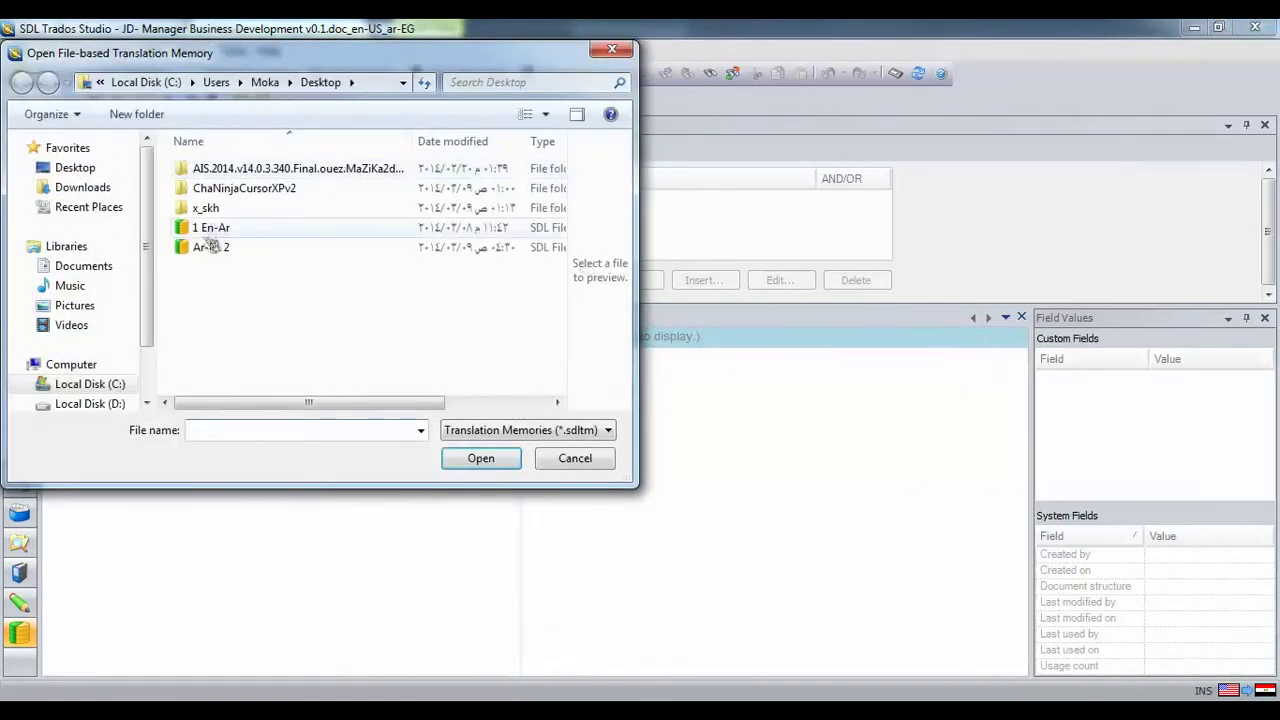
pyautogui.click(561, 457)
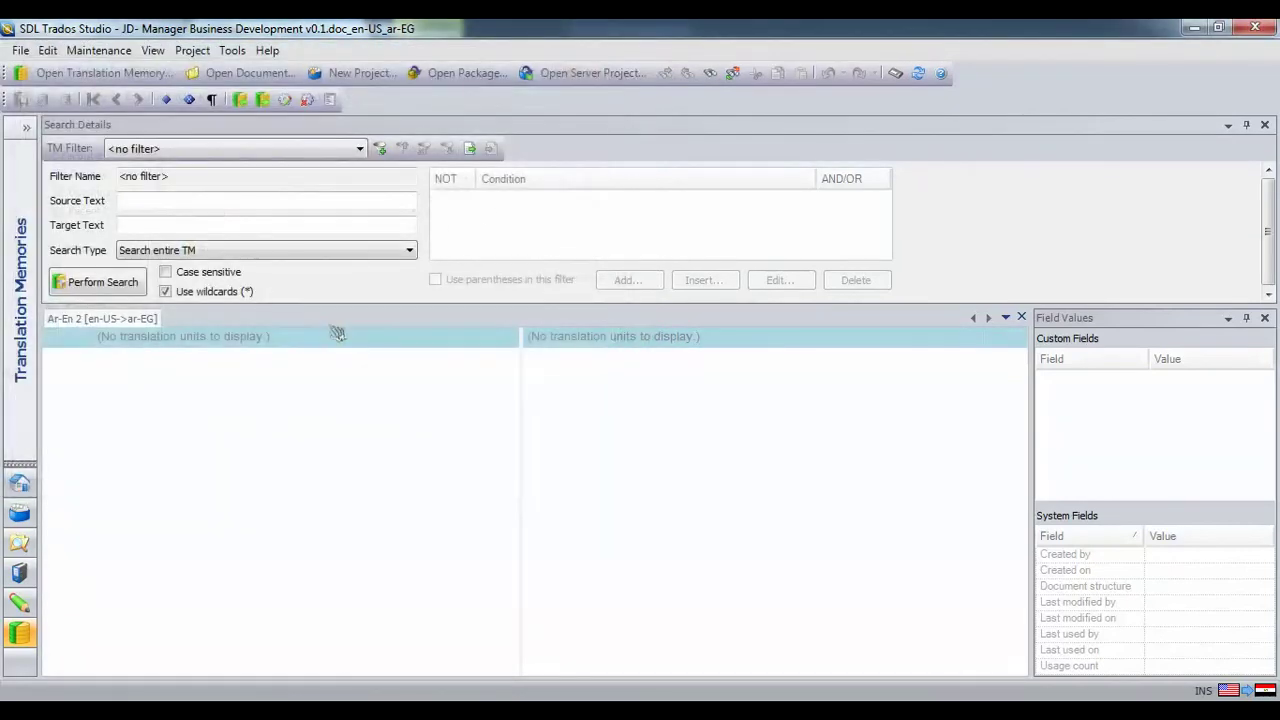
# - Start an import into Ar-En 2 and add the bilingual file JD- Manager Business Development v0.1.doc_en-US_ar-EG.sdlxliff
pyautogui.click(248, 104)
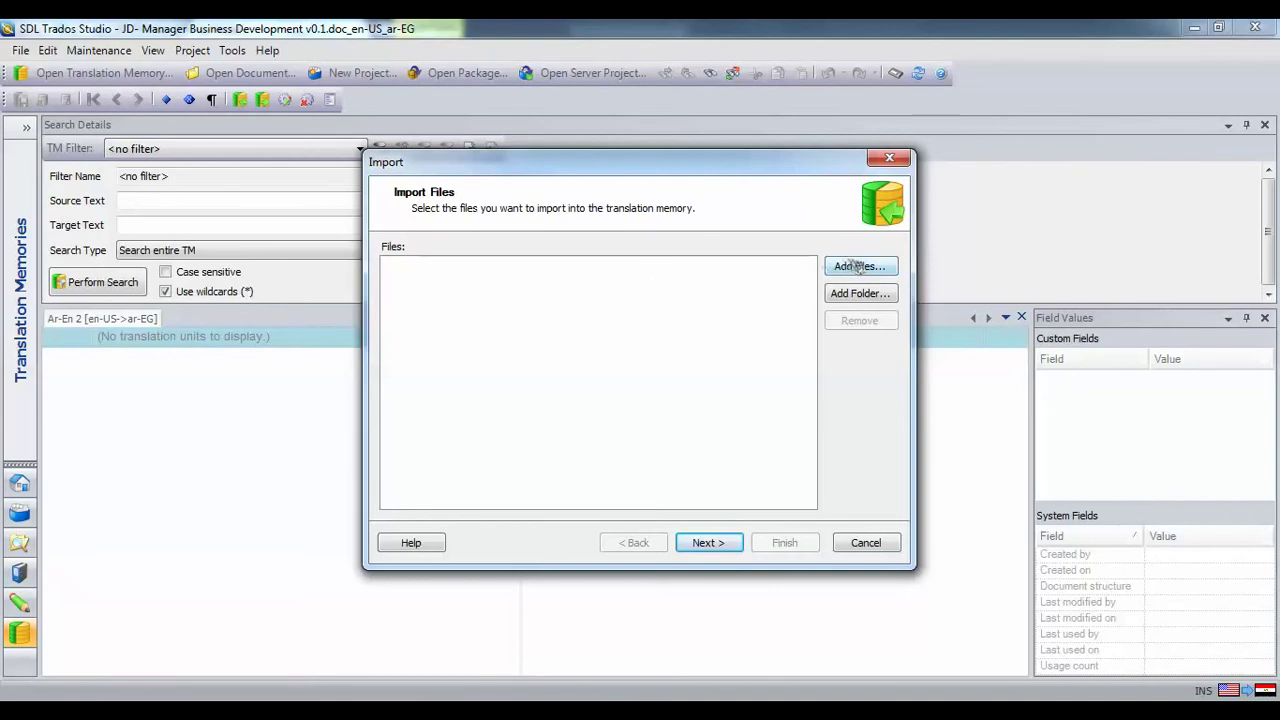
pyautogui.click(857, 267)
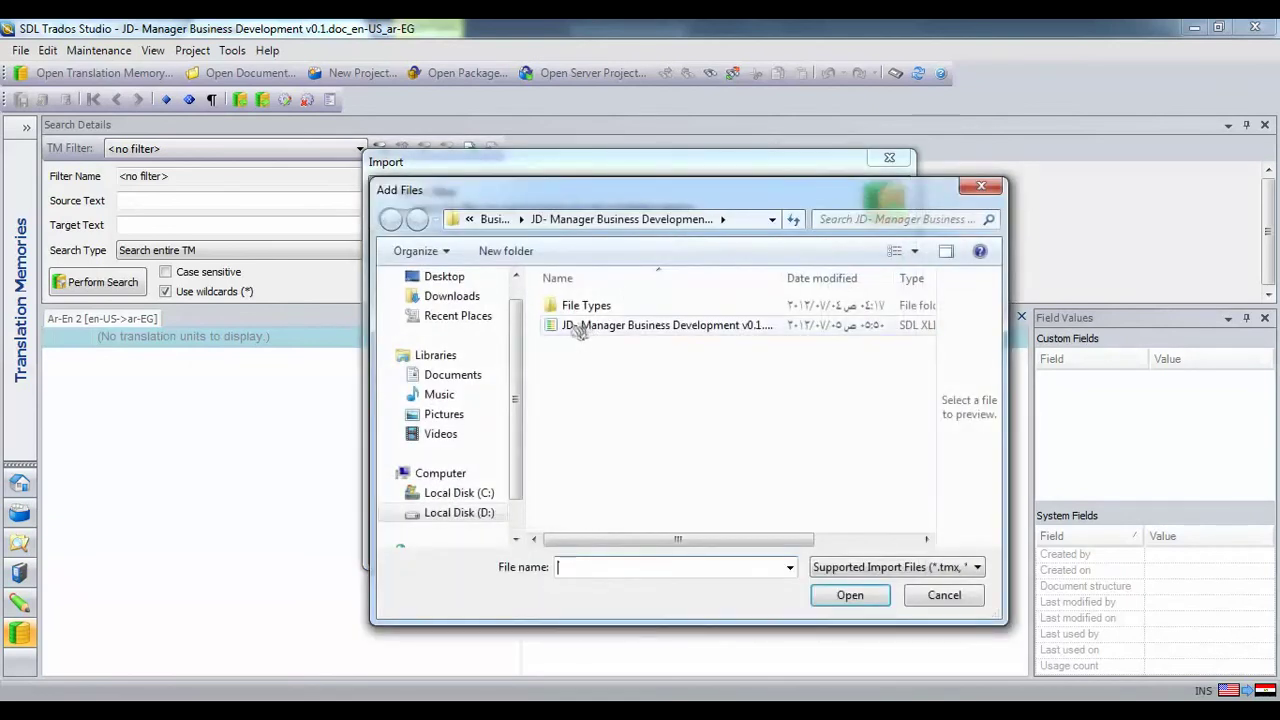
pyautogui.click(578, 332)
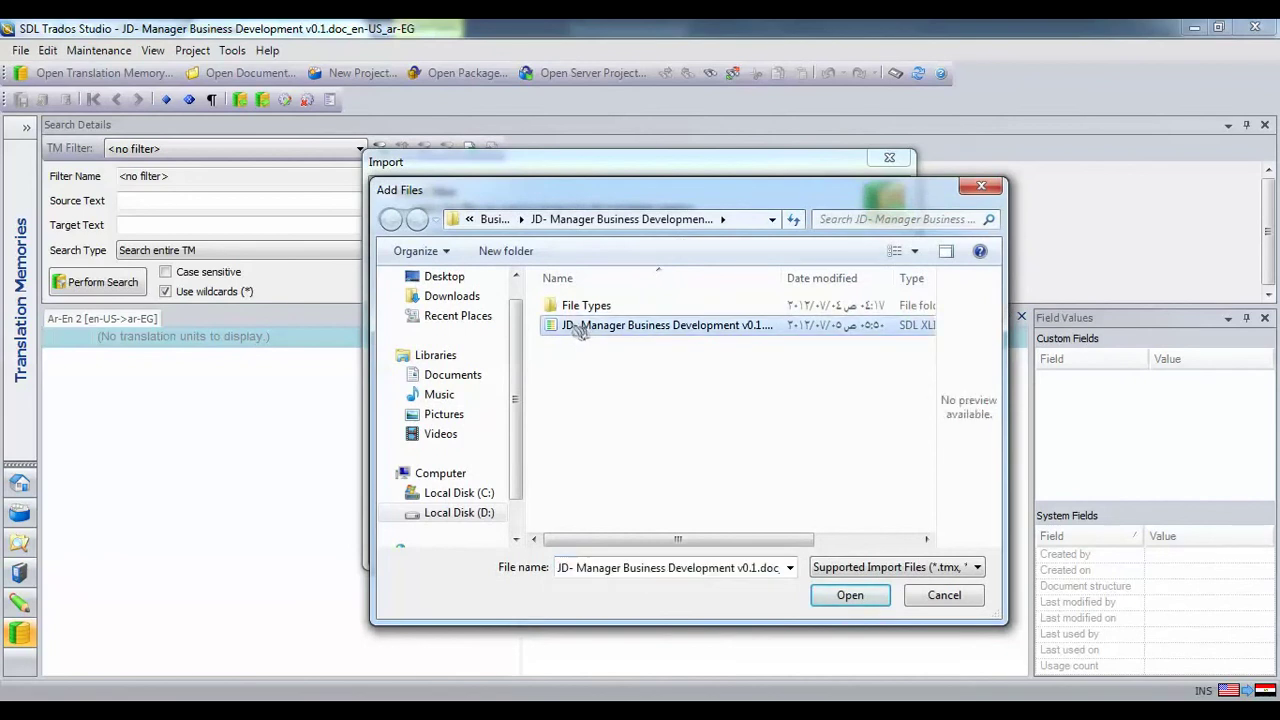
pyautogui.click(846, 597)
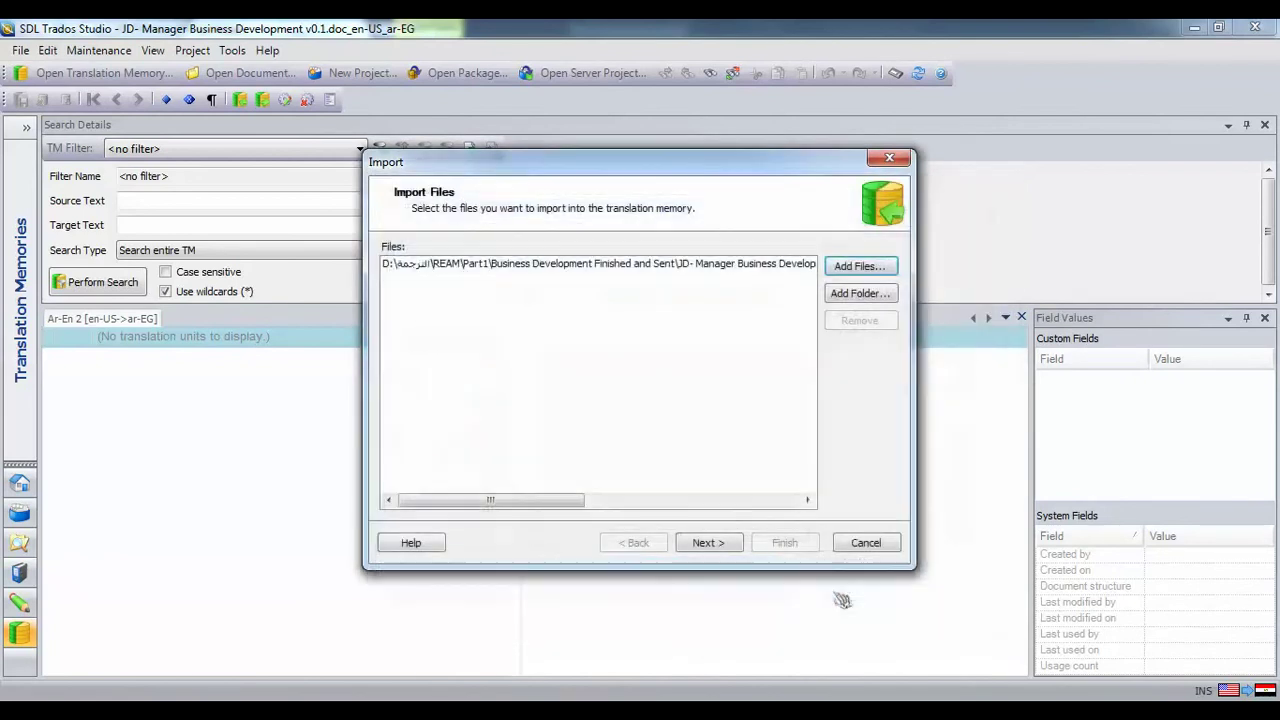
# - Import only the translated, translation approved and signed-off segments with the default general options, and return to the document editor
pyautogui.click(722, 545)
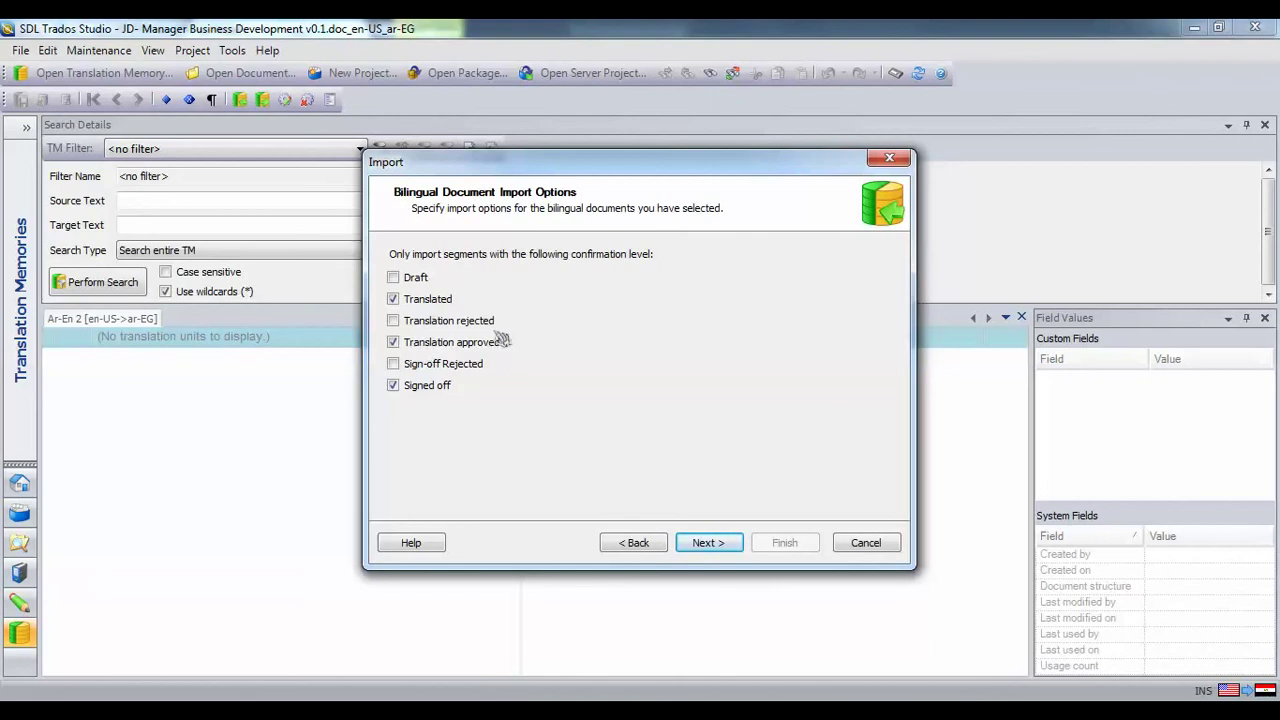
pyautogui.click(700, 541)
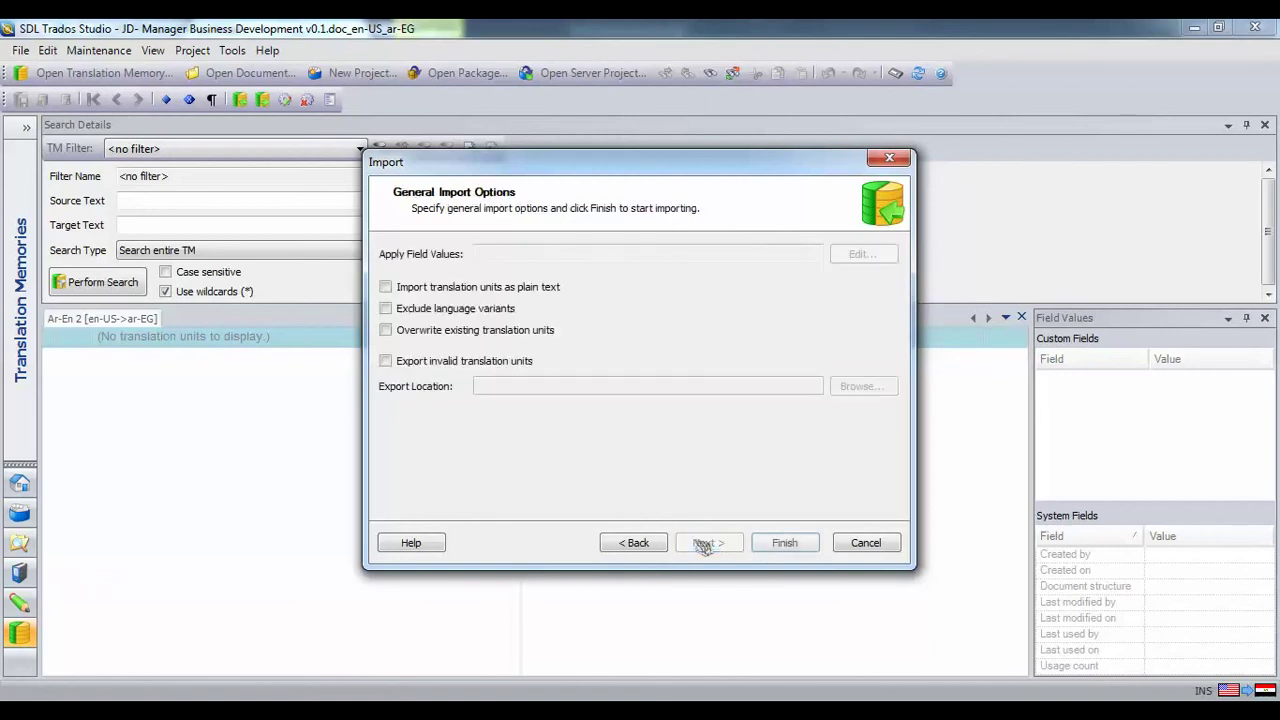
pyautogui.click(779, 546)
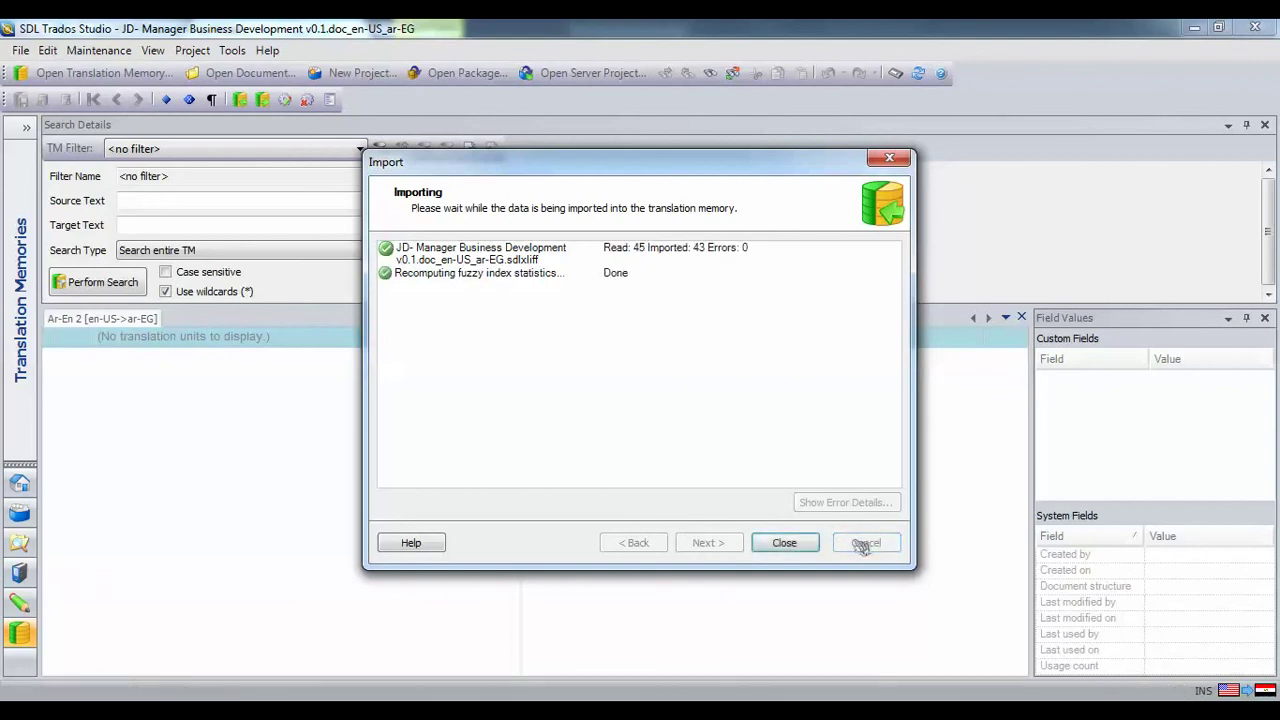
pyautogui.click(785, 543)
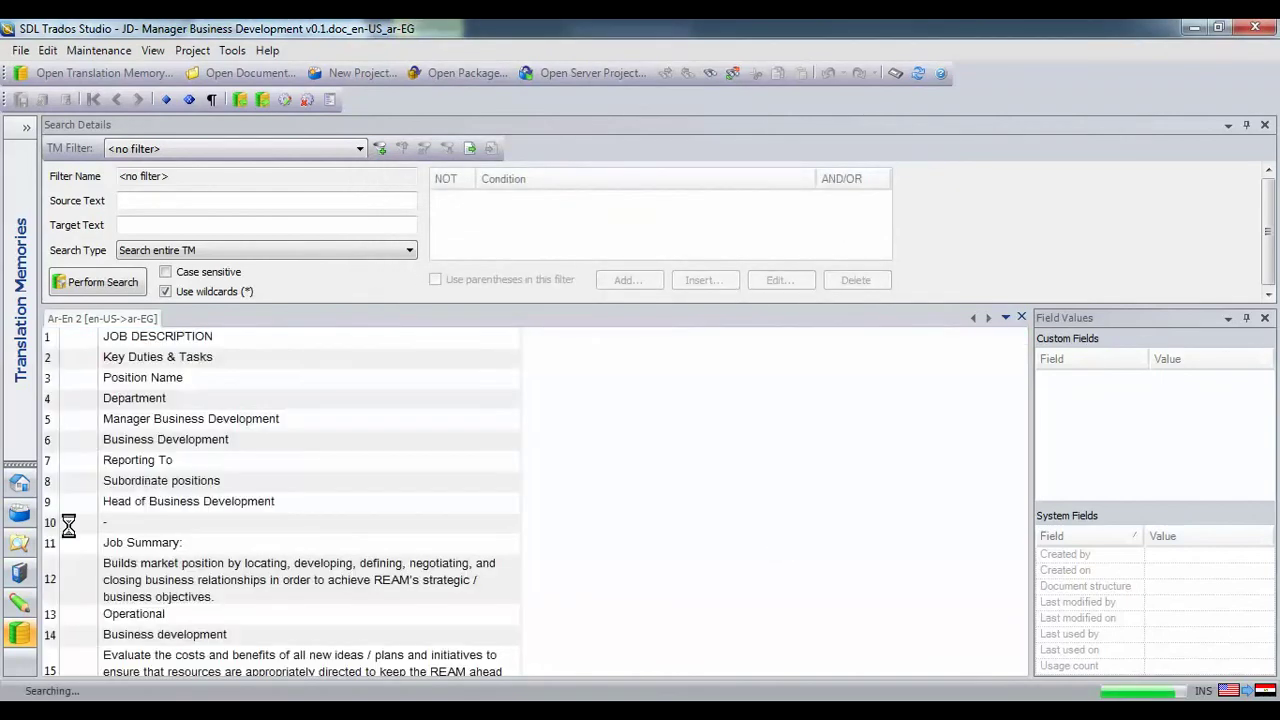
pyautogui.click(20, 603)
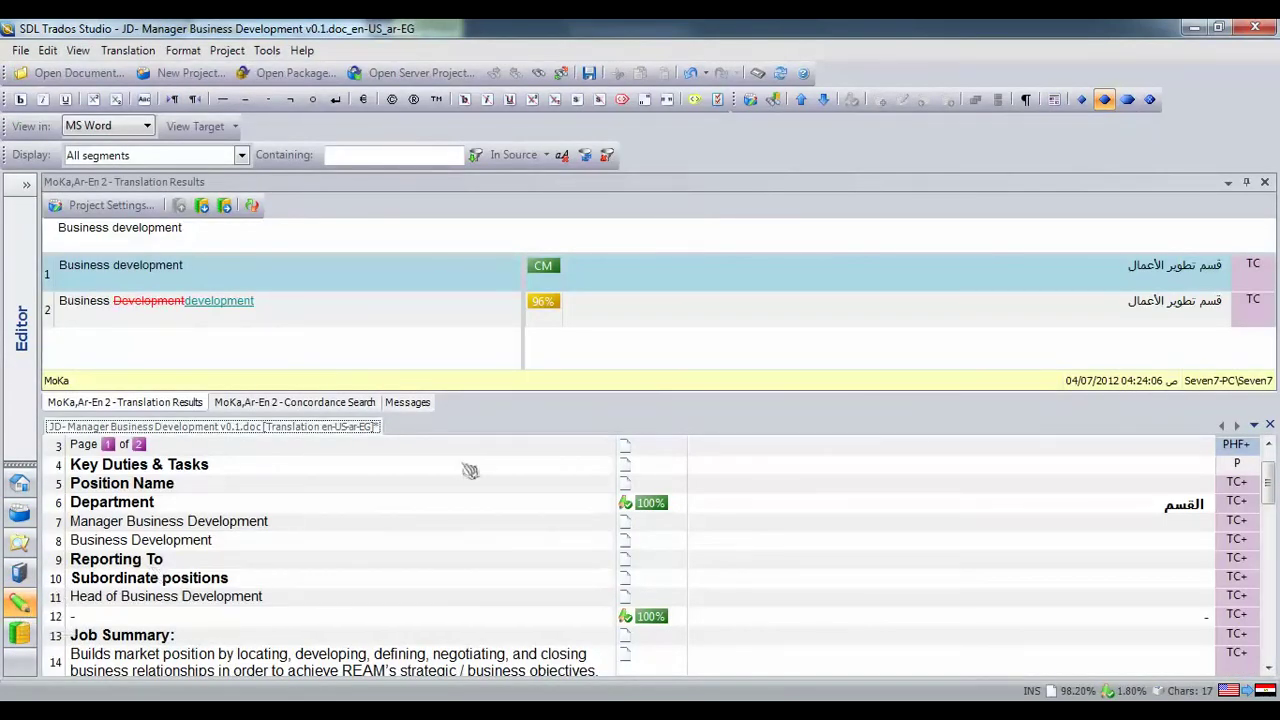